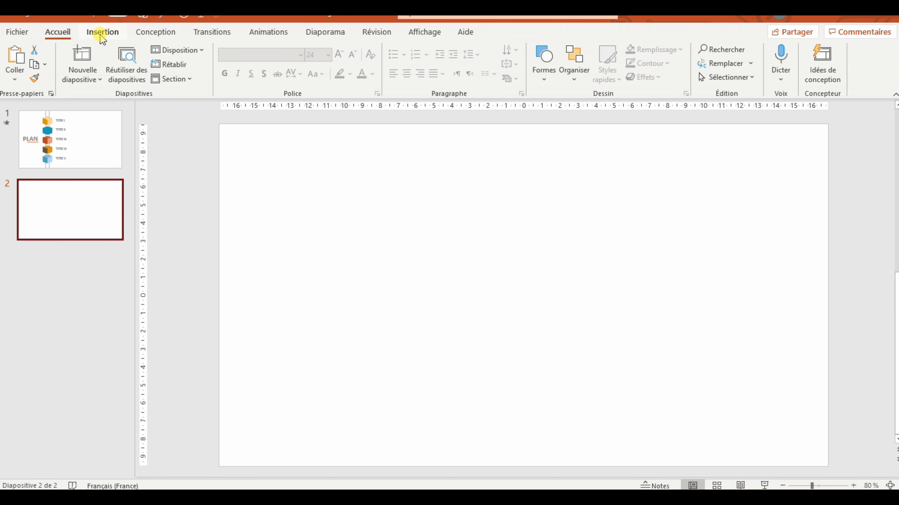
Draw a rectangle spanning the full height of slide 2 near its left side and narrow it to about 0.94 cm wide
left_click(102, 33)
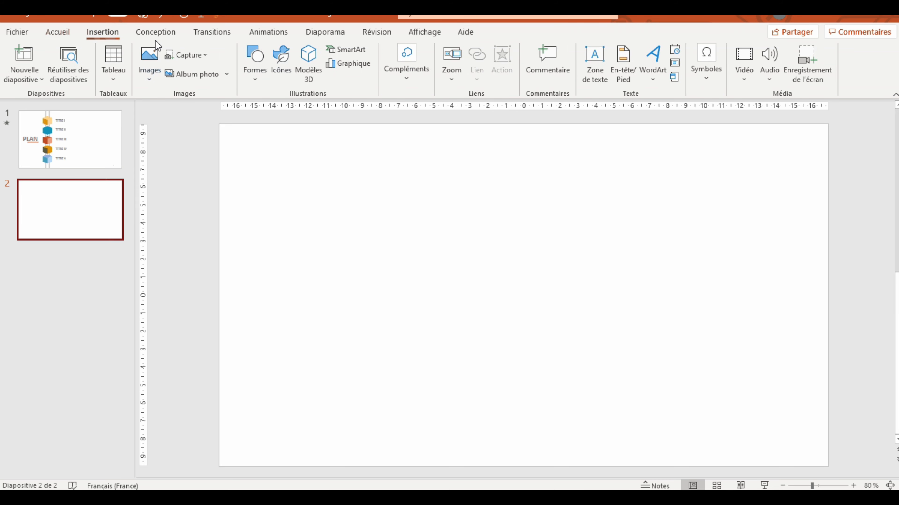
left_click(251, 73)
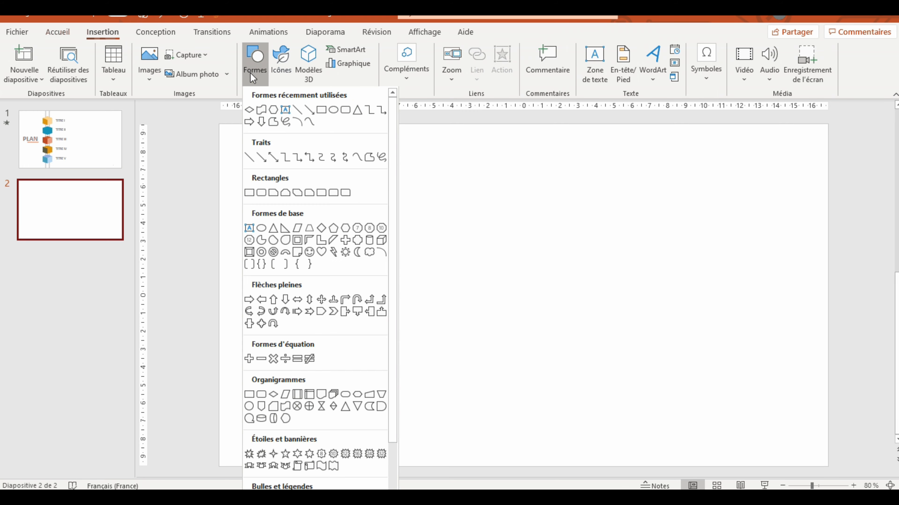
left_click(320, 111)
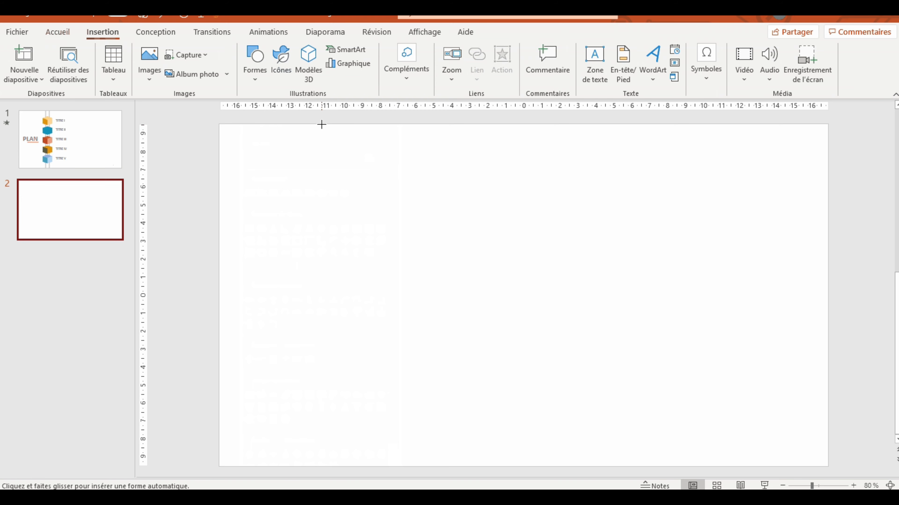
left_click(322, 125)
left_click_drag(321, 125, 326, 467)
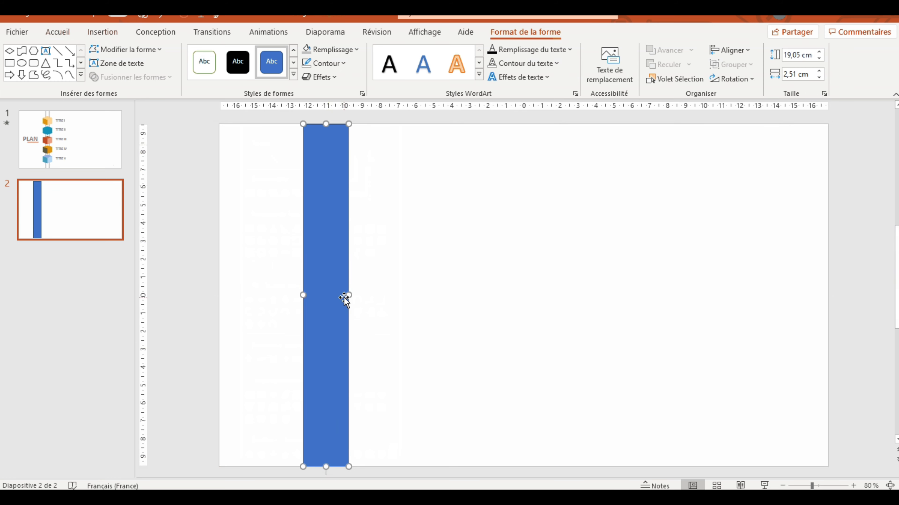
left_click_drag(349, 295, 321, 290)
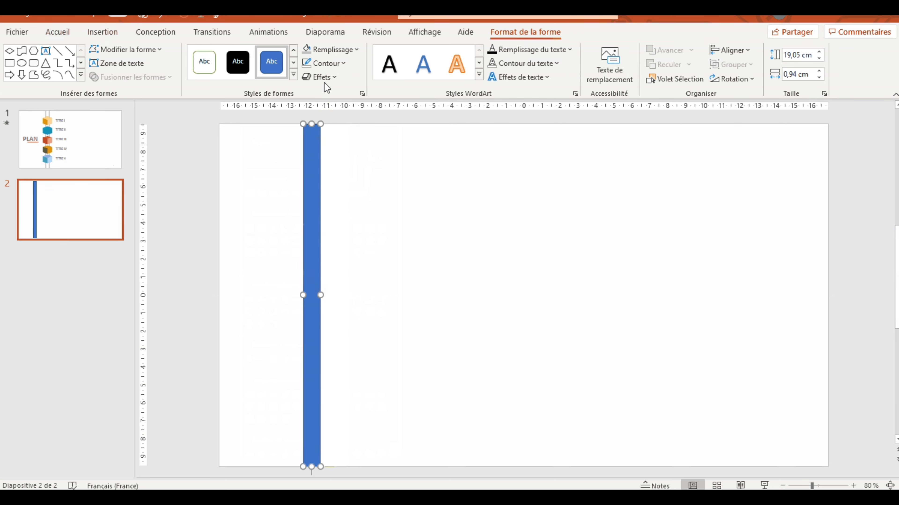
Remove the outline of the tall rectangle and fill it with a medium grey from the theme colours
left_click(324, 65)
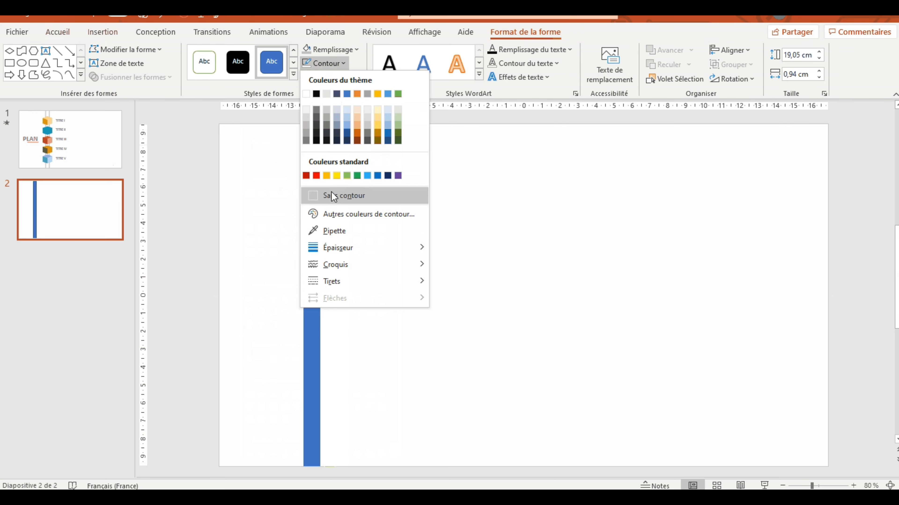
left_click(341, 196)
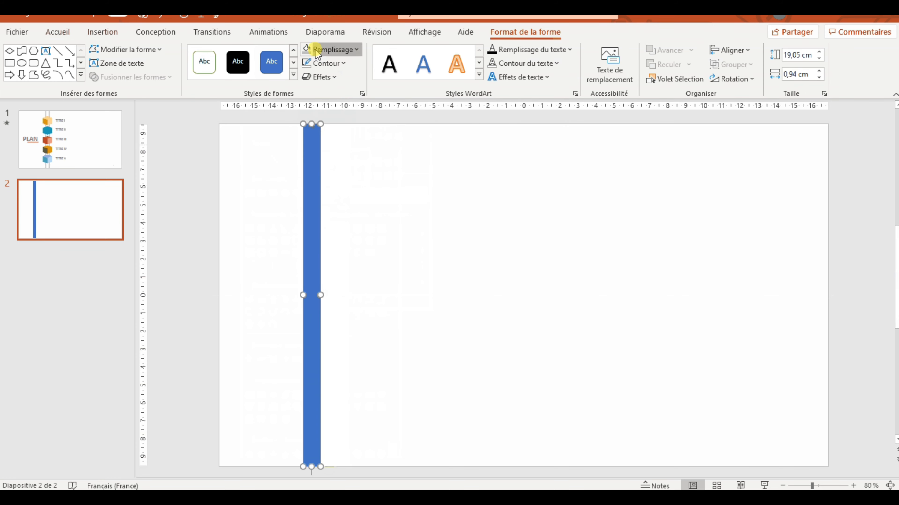
left_click(330, 50)
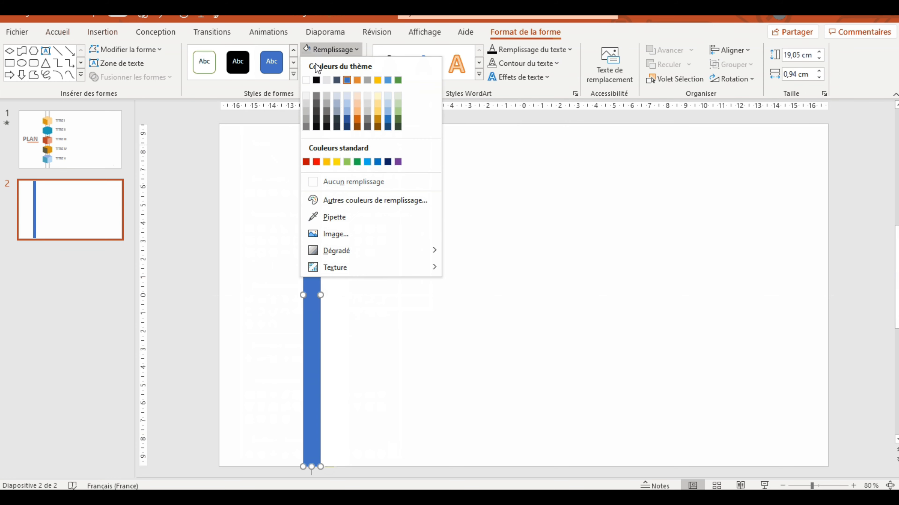
left_click(306, 120)
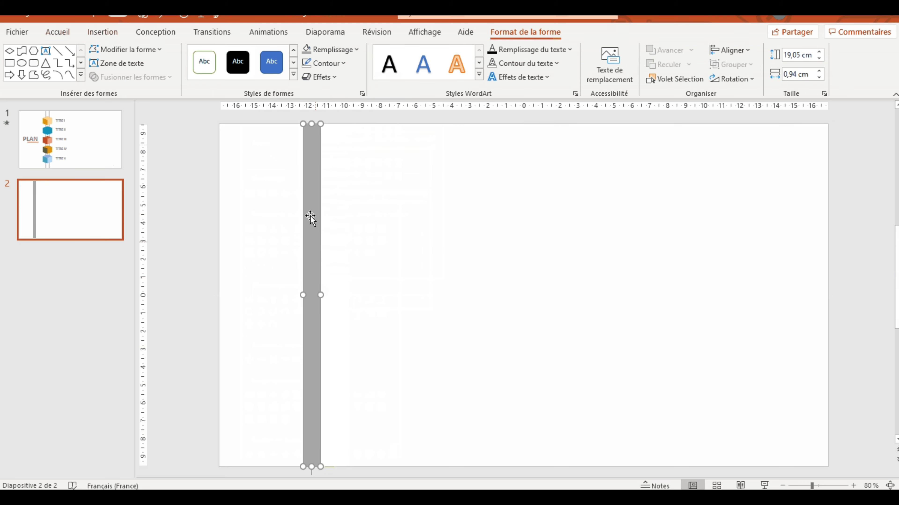
left_click(376, 253)
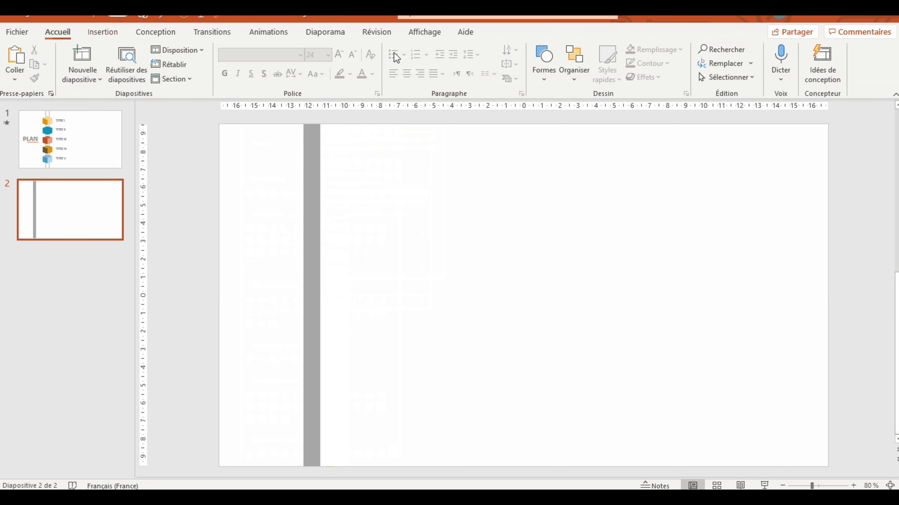
Give the tall bar a linear gradient fill with its middle stop at 53% and orient the gradient across the bar's width
left_click(318, 138)
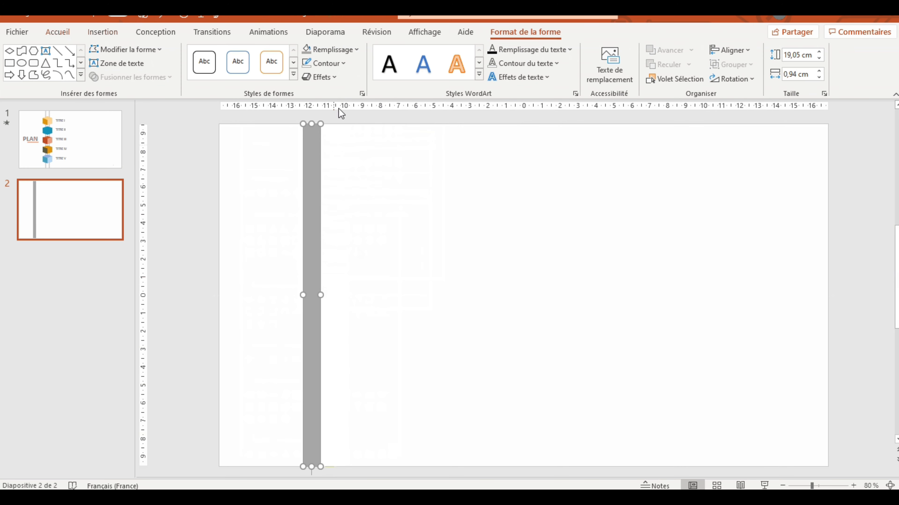
left_click(363, 94)
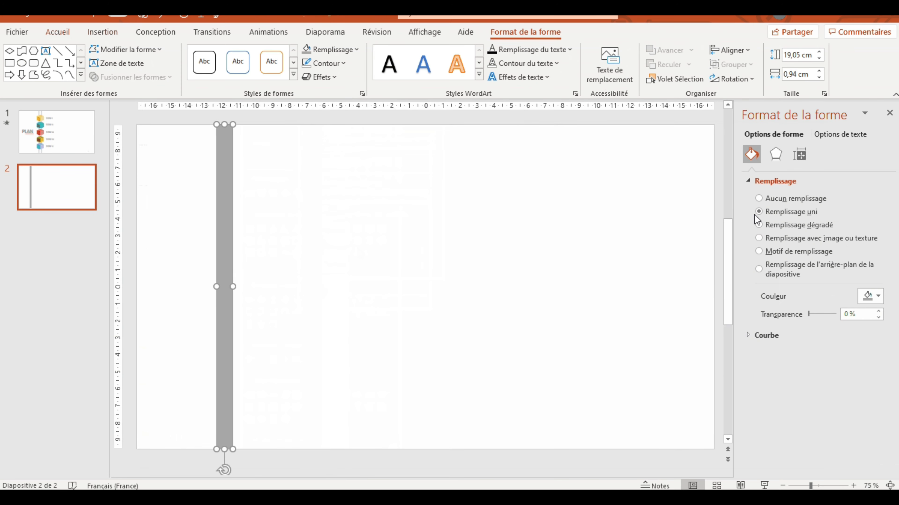
left_click(758, 225)
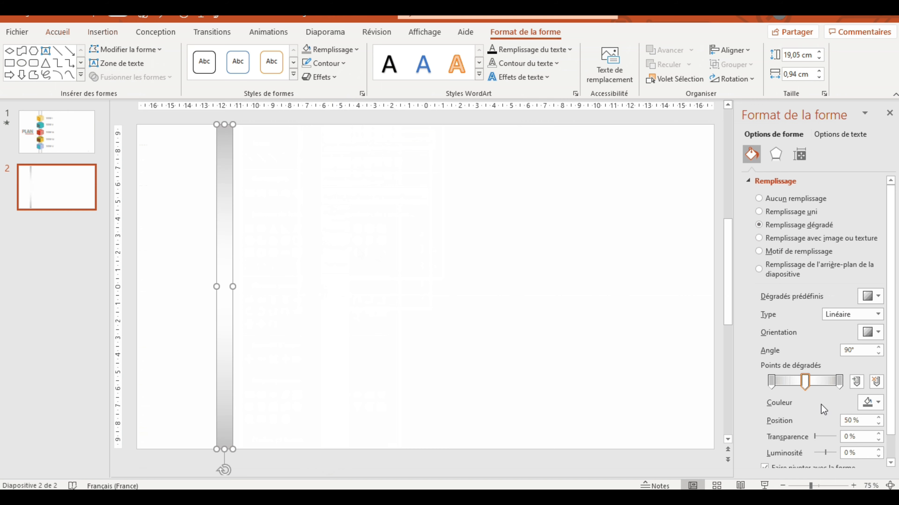
mouse_move(805, 381)
left_mouse_down()
mouse_move(792, 383)
mouse_move(808, 382)
left_mouse_up()
left_click(878, 332)
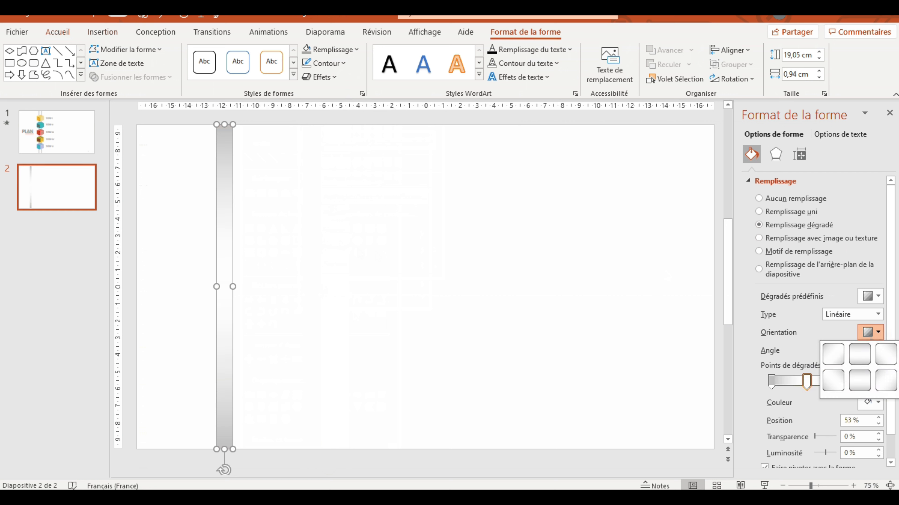
left_click(832, 381)
left_click(544, 298)
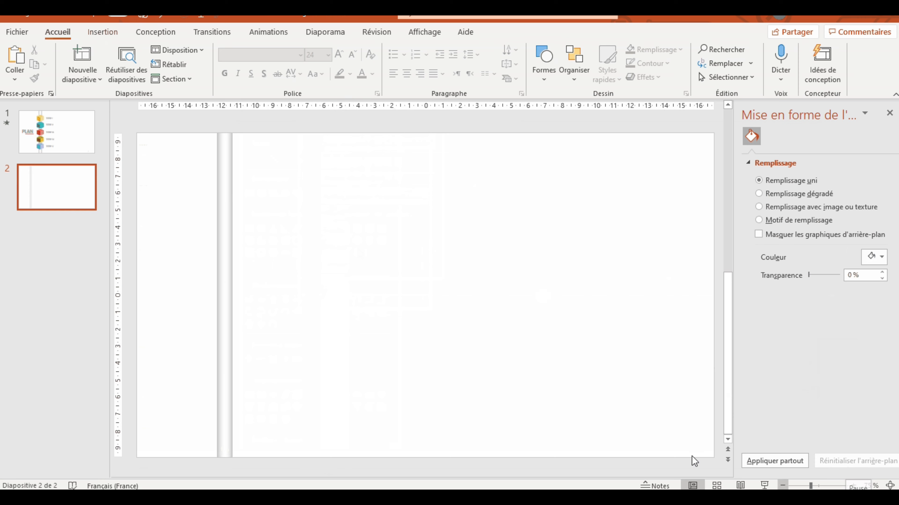
Draw a square of about 1.83 cm near the top of the slide, beside the bar, and remove its outline
left_click(541, 58)
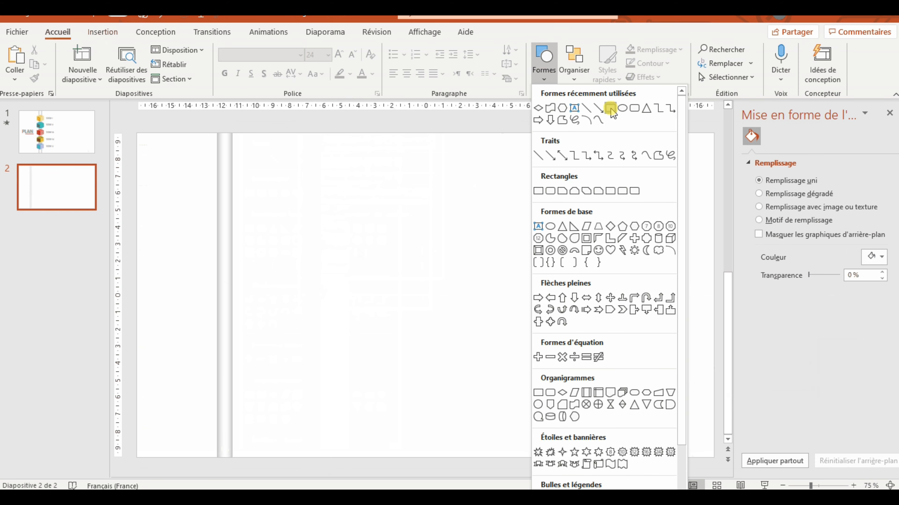
left_click(611, 107)
left_click(298, 158)
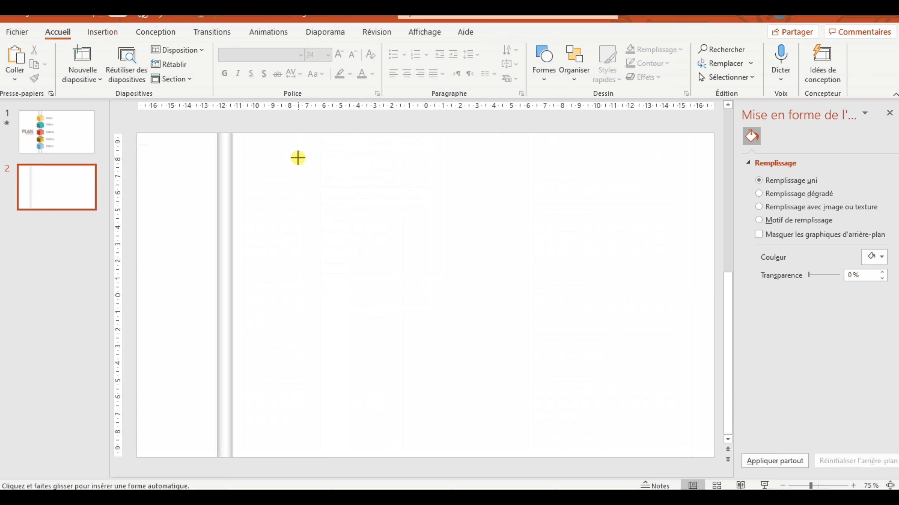
left_click_drag(298, 159, 322, 189)
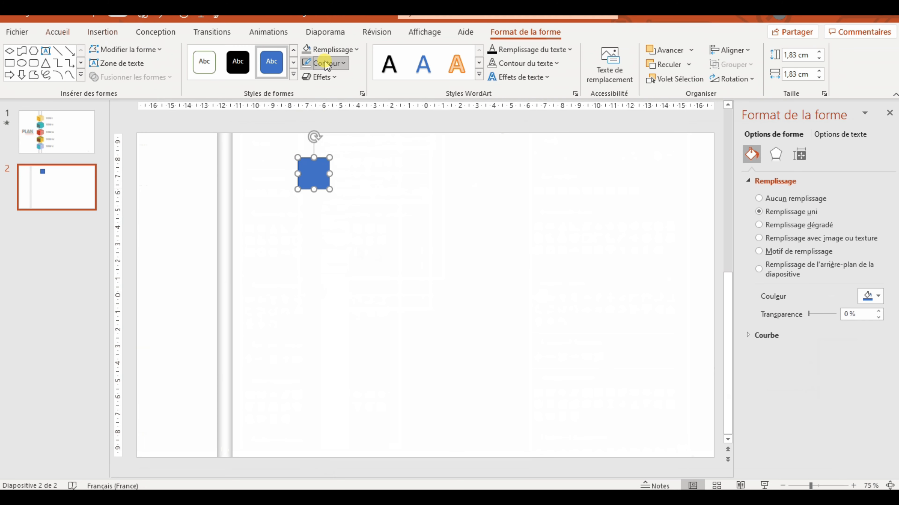
left_click(326, 64)
left_click(323, 195)
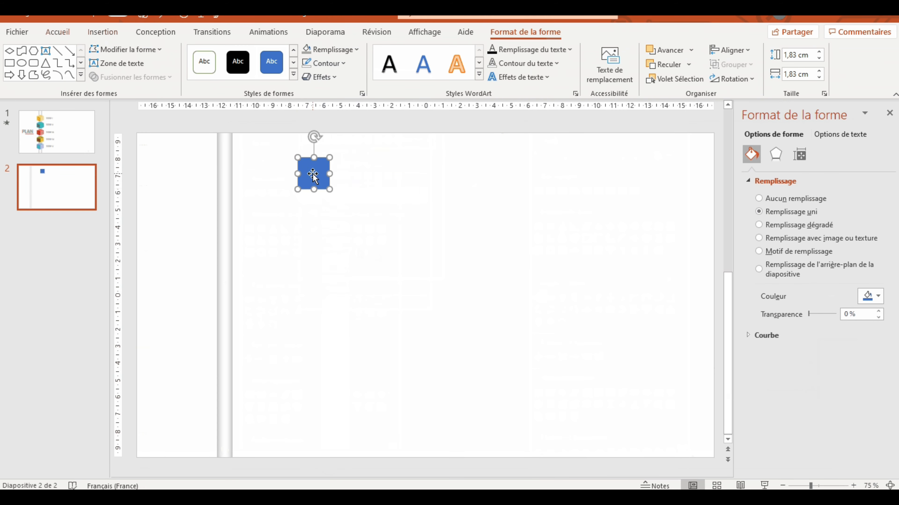
Make two copies of the blue square and place them in a row beside the original
key("ctrl+c")
key("ctrl+v")
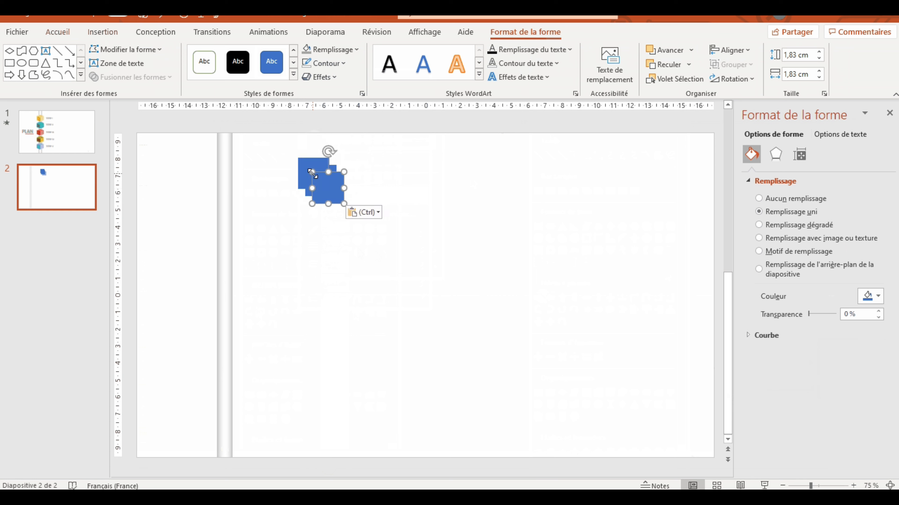
left_click_drag(333, 192, 411, 181)
left_click_drag(317, 177, 360, 167)
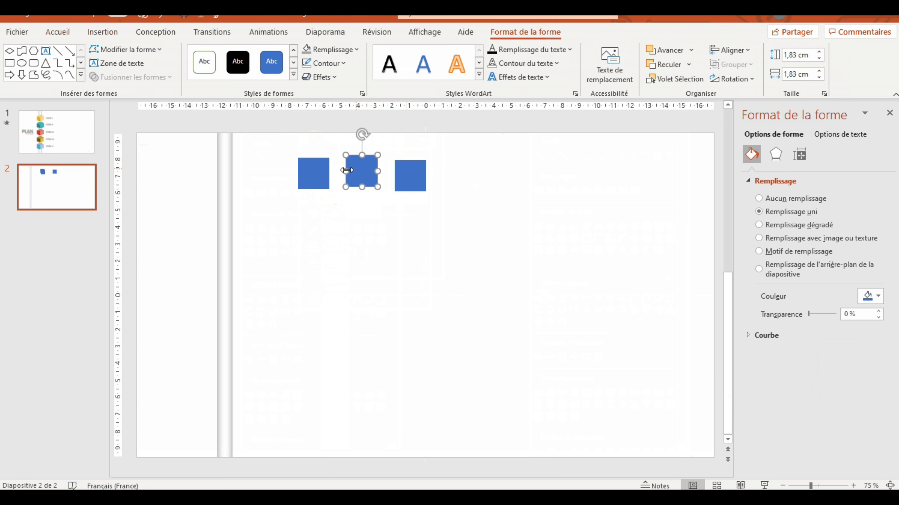
Apply the parallel 3D rotation that turns the first square into the left face of an isometric cube
left_click(320, 173)
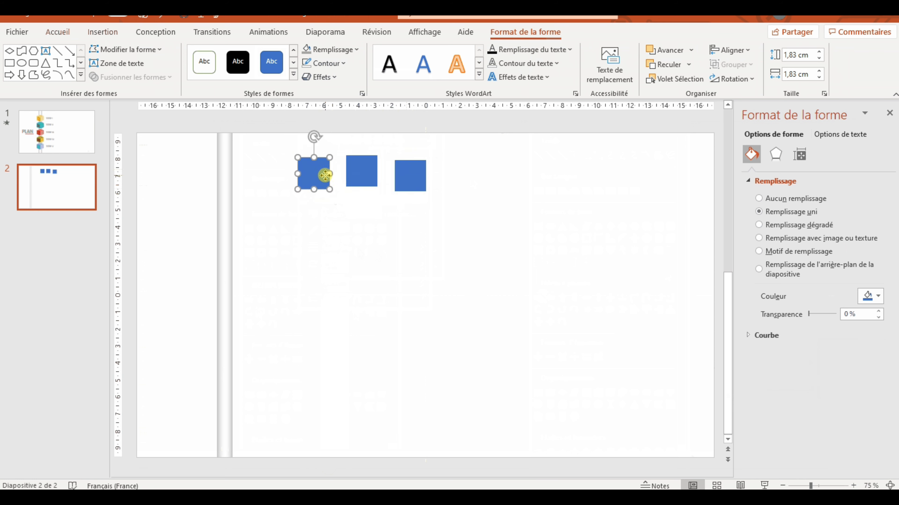
left_click(338, 54)
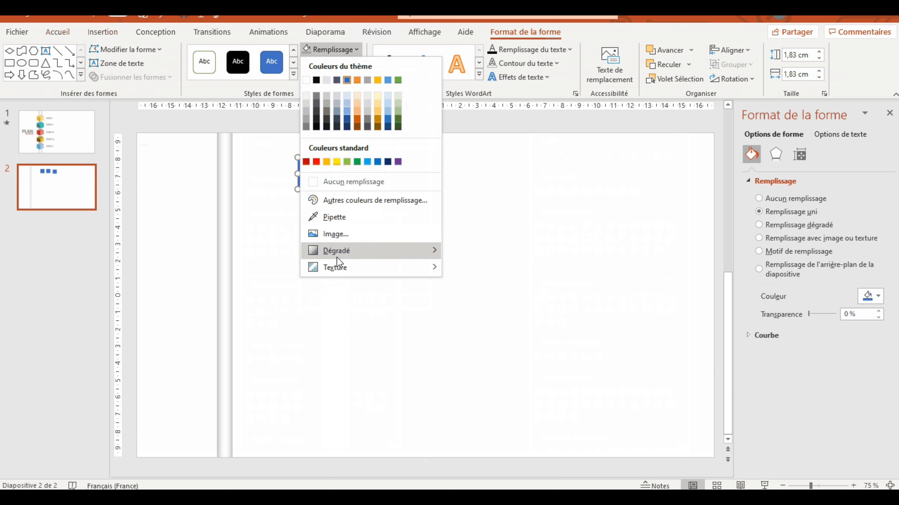
left_click(300, 181)
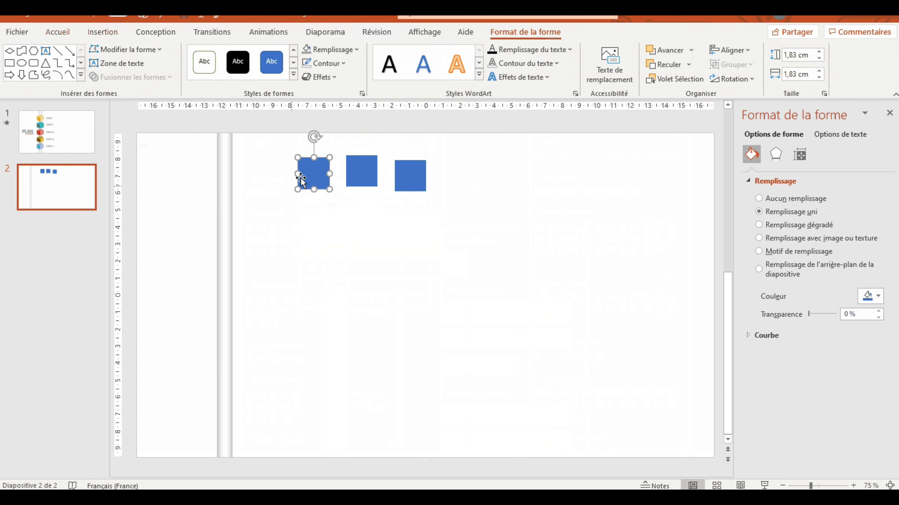
left_click(320, 77)
mouse_move(343, 274)
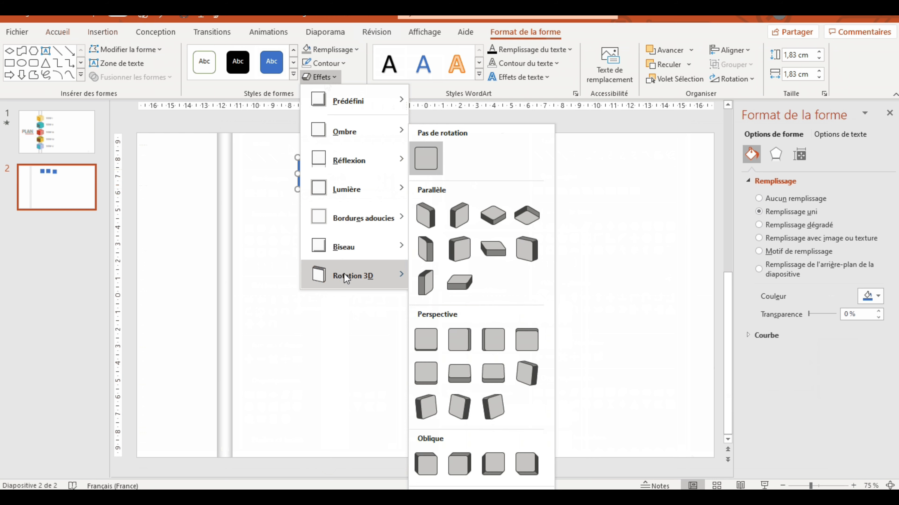
left_click(425, 223)
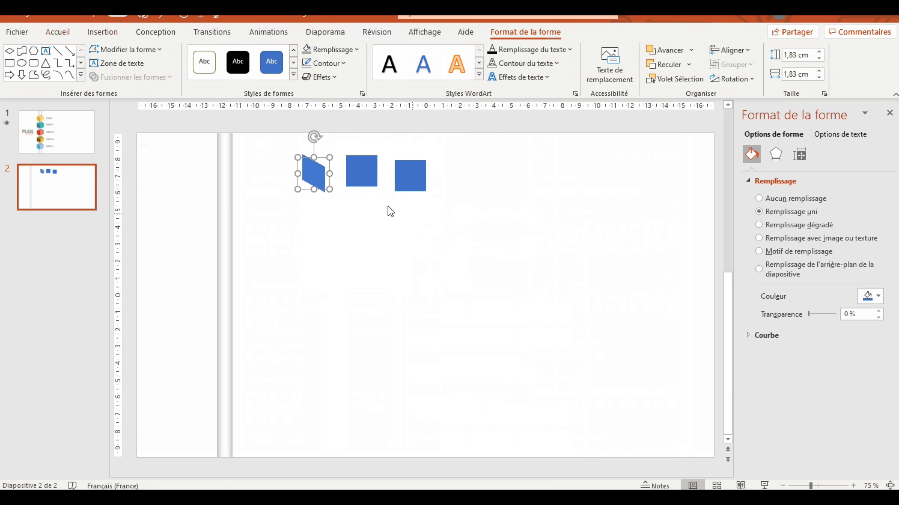
Apply the parallel 3D rotation that turns the middle square into the right face of an isometric cube
left_click(361, 169)
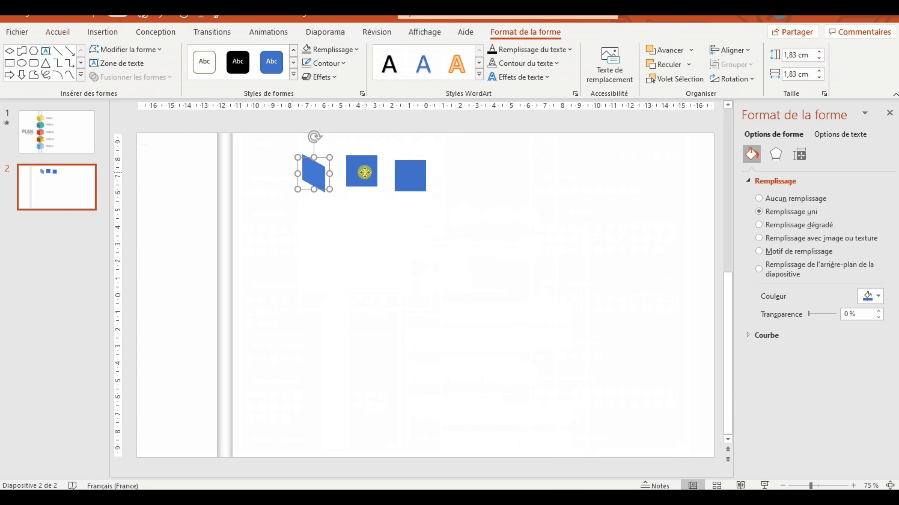
left_click(319, 78)
mouse_move(336, 275)
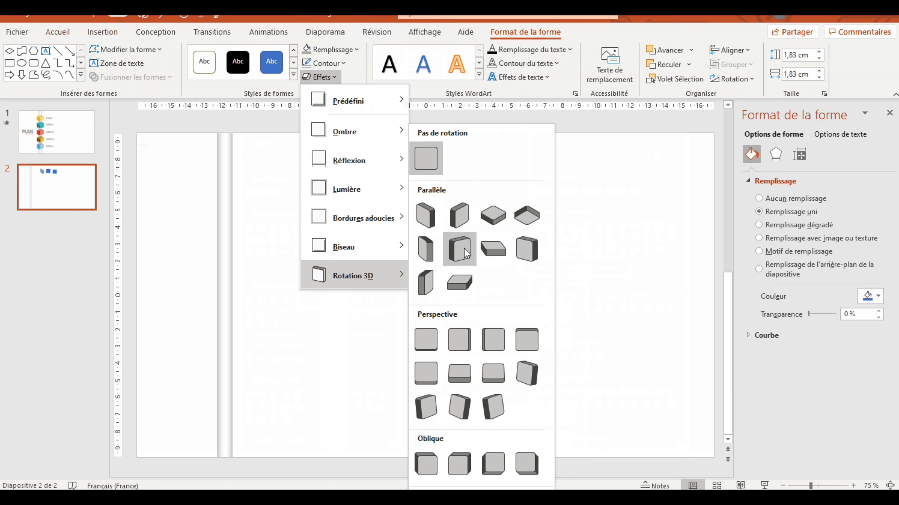
left_click(461, 213)
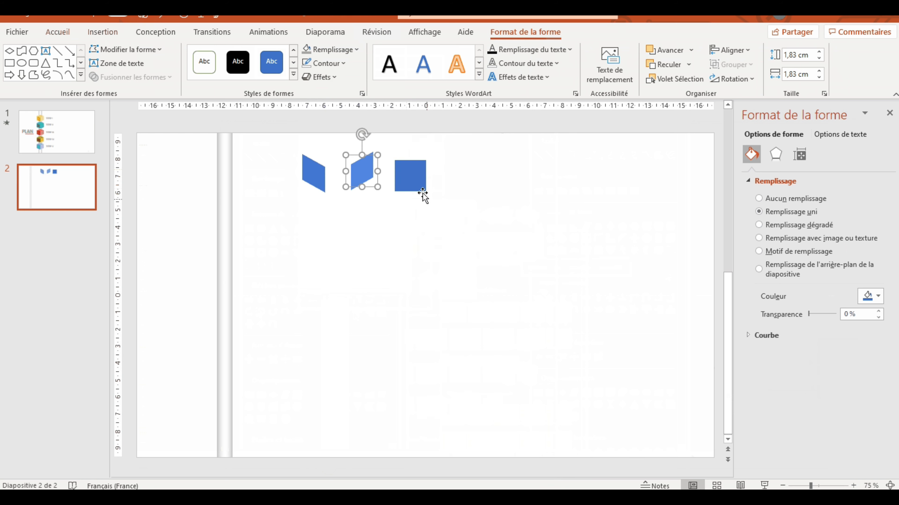
Apply the parallel 3D rotation that turns the third square into the flat top face of an isometric cube
left_click(414, 174)
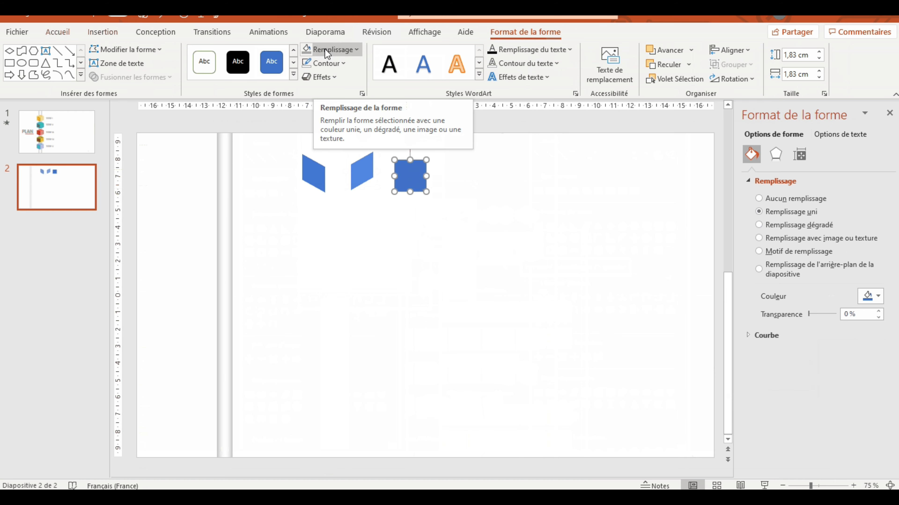
left_click(320, 77)
mouse_move(329, 274)
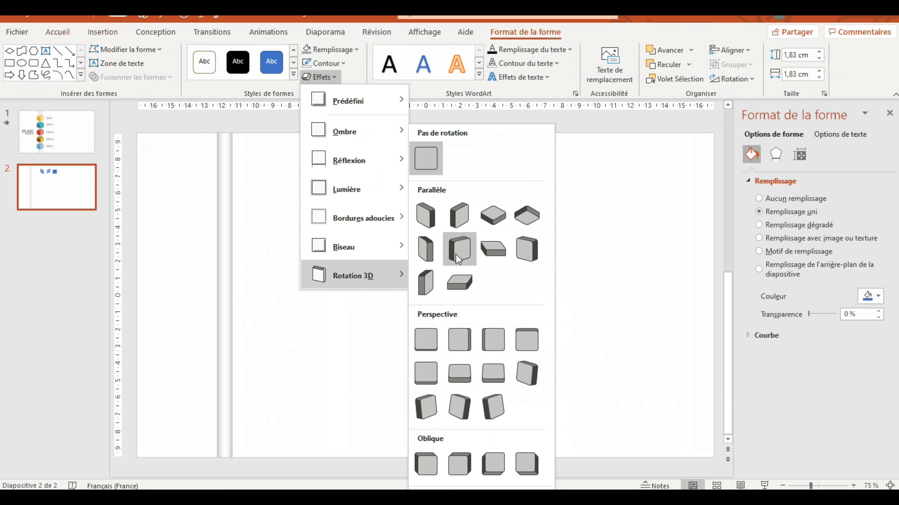
left_click(492, 224)
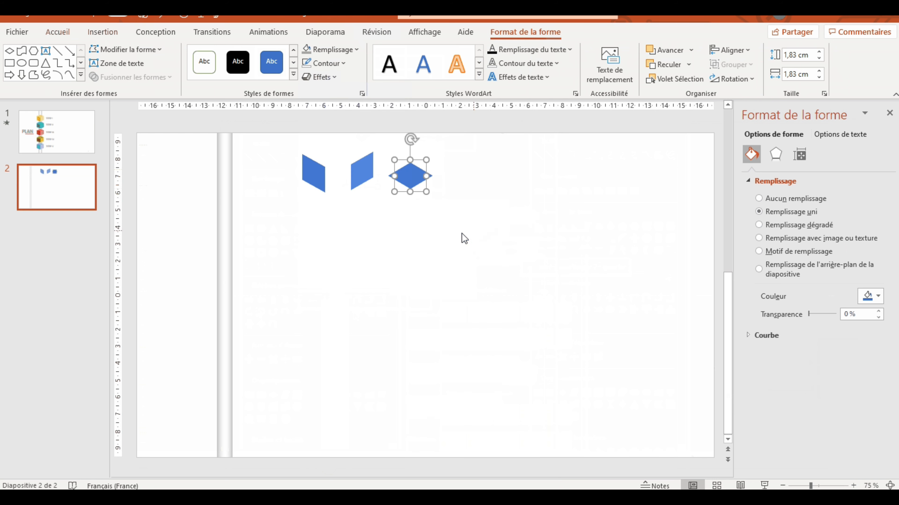
Move the top and right faces against the left face so the three shapes form a cube
left_click_drag(417, 176, 331, 155)
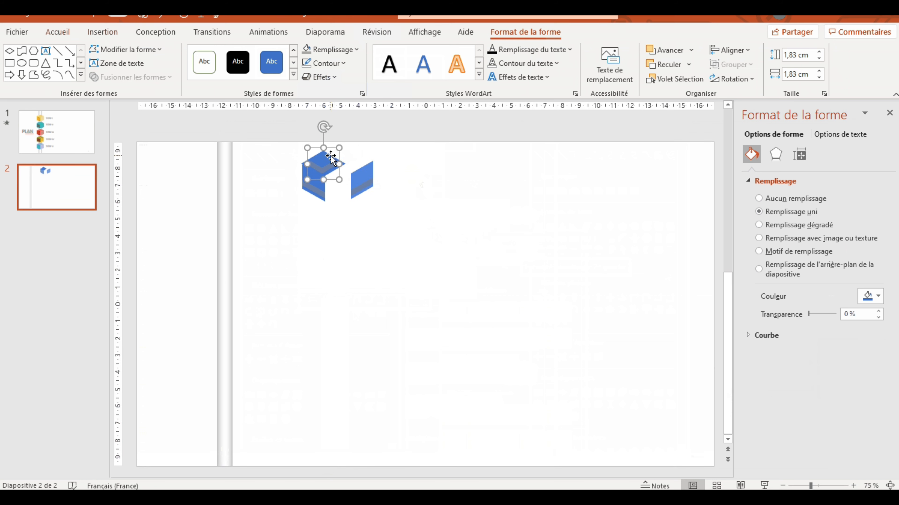
key("Right")
left_click_drag(331, 156, 335, 175)
left_click(370, 177)
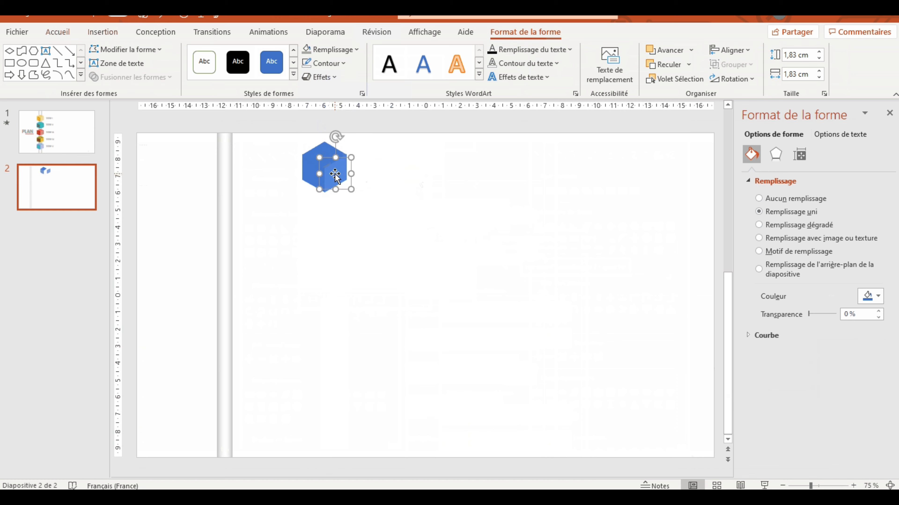
left_click(407, 209)
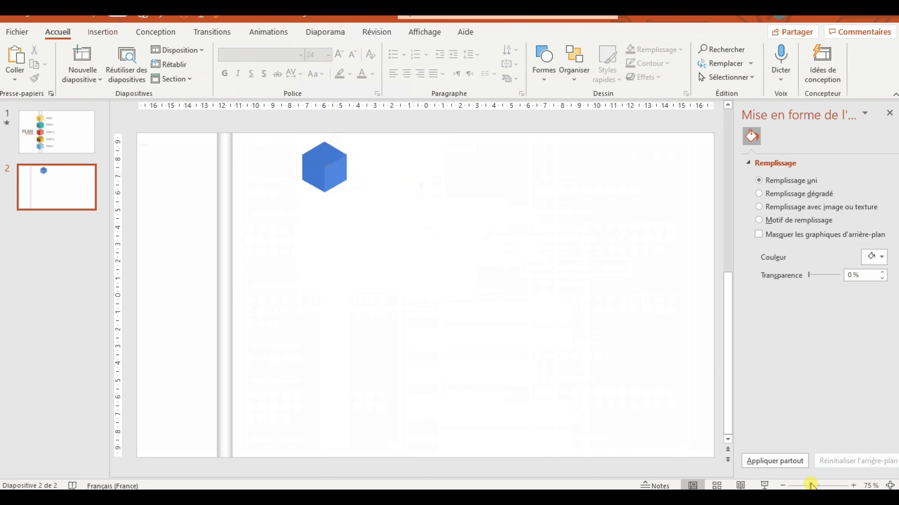
left_click_drag(811, 485, 812, 485)
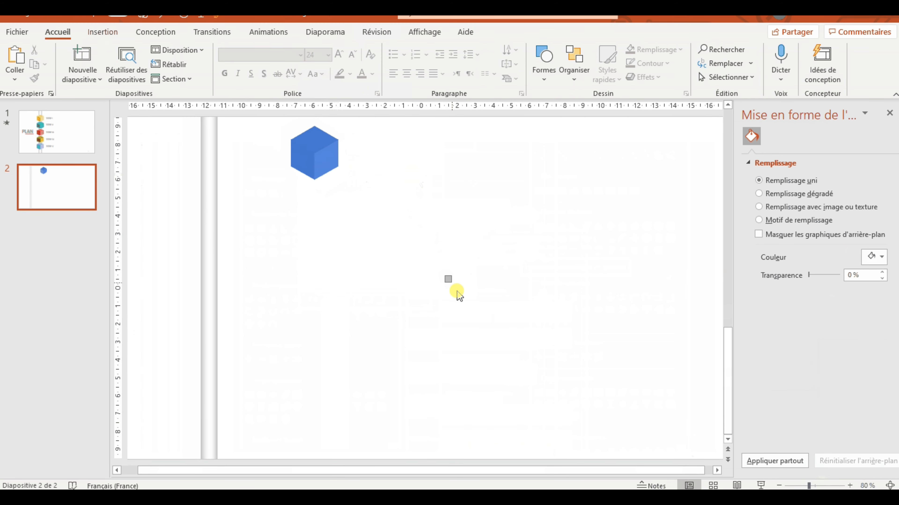
left_click_drag(730, 371, 729, 323)
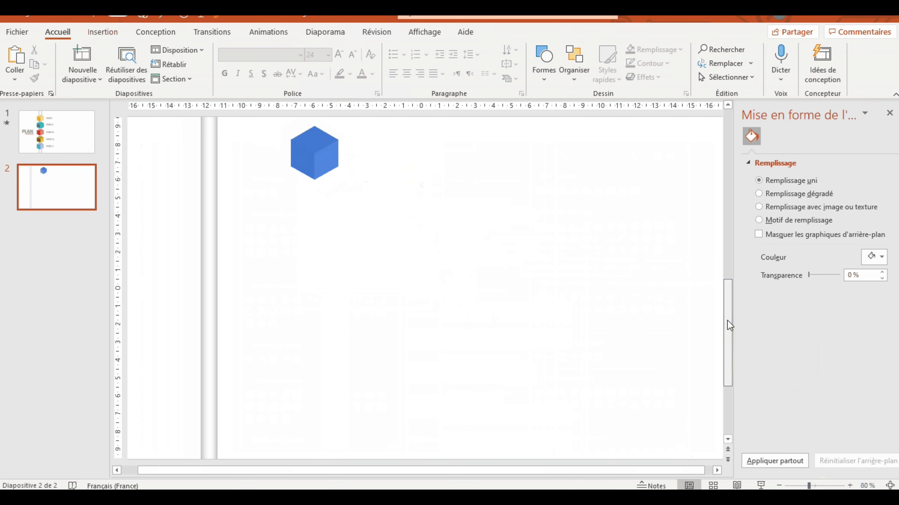
left_click(305, 156)
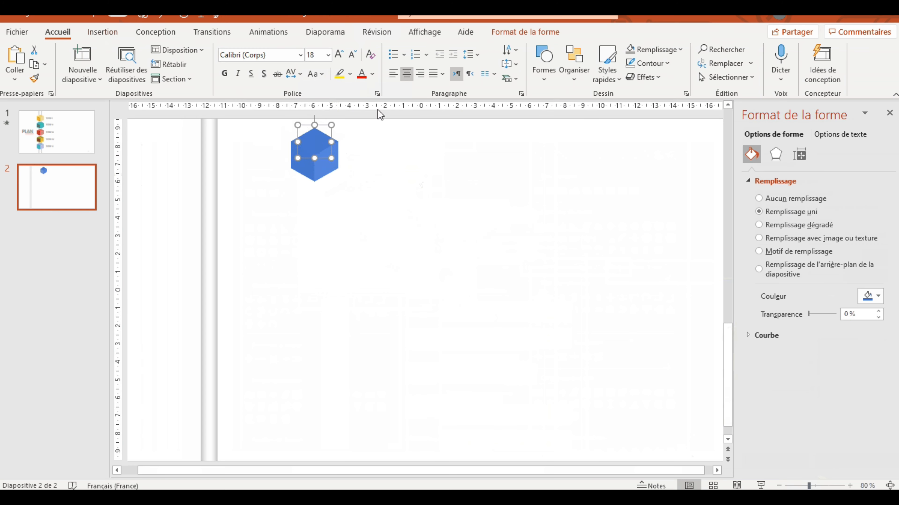
left_click(436, 182)
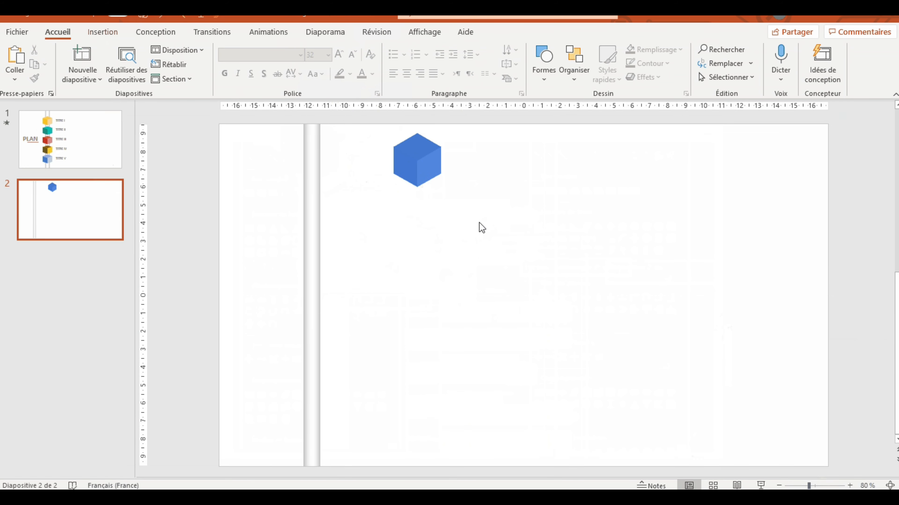
Fill the right face of the blue cube with the light yellow from the recently used colours
left_click(434, 165)
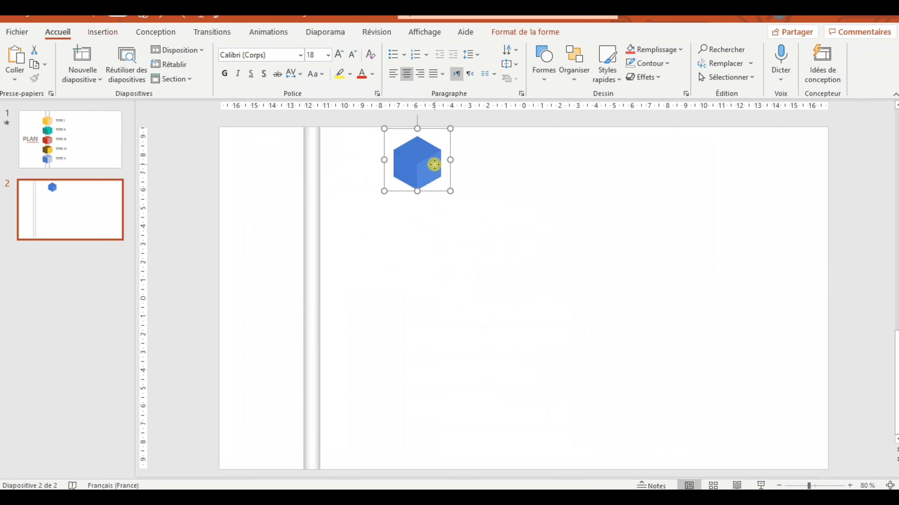
left_click(434, 164)
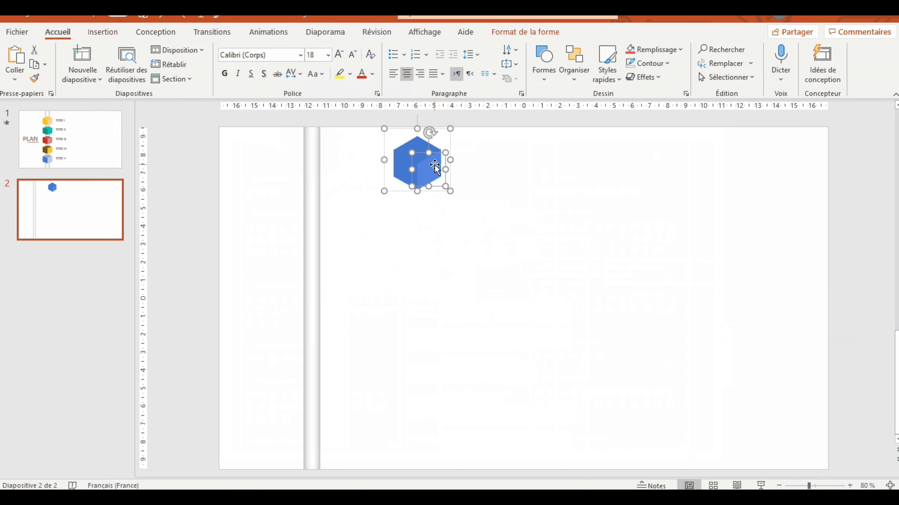
left_click(434, 166)
left_click(425, 177)
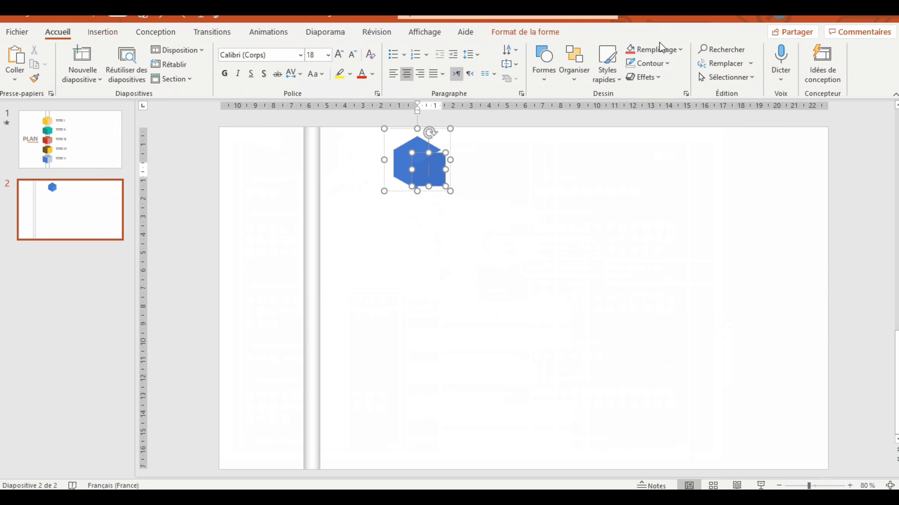
left_click(659, 50)
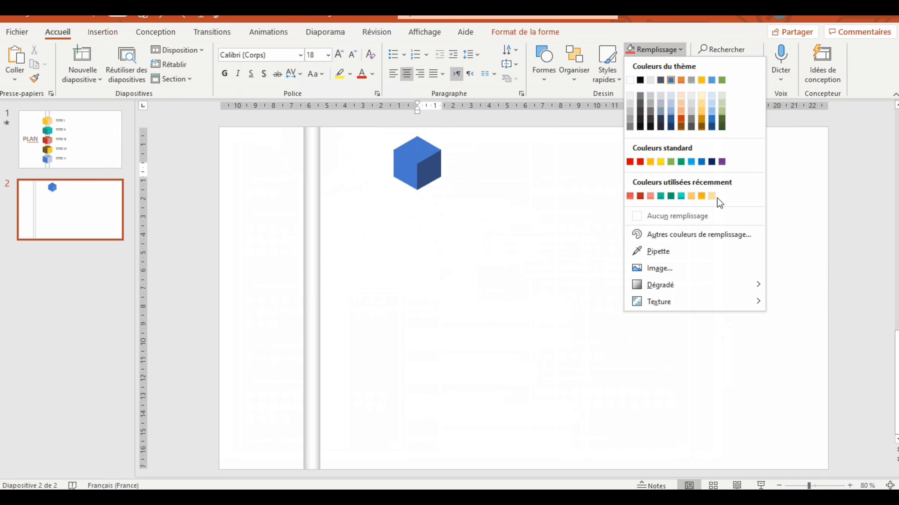
left_click(711, 196)
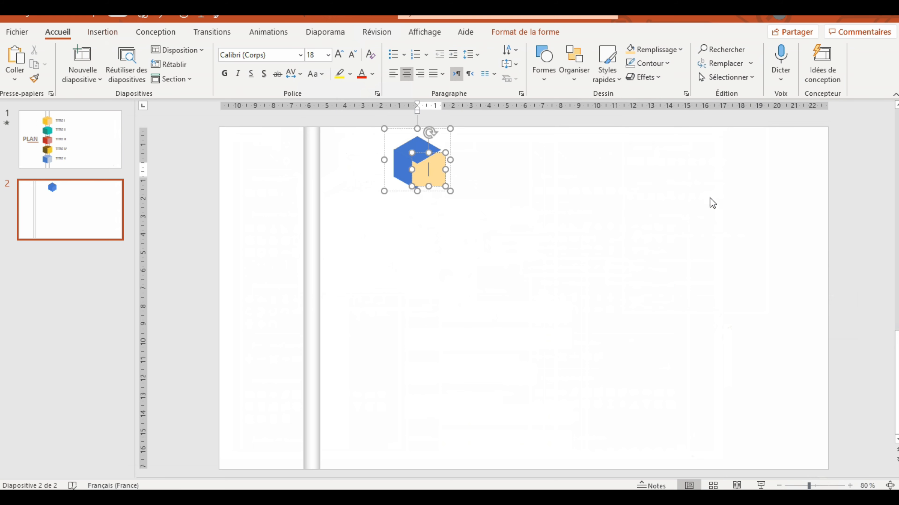
Fill the cube's left face with orange and its top face with light orange from the recently used colours
left_click(404, 168)
left_click(655, 50)
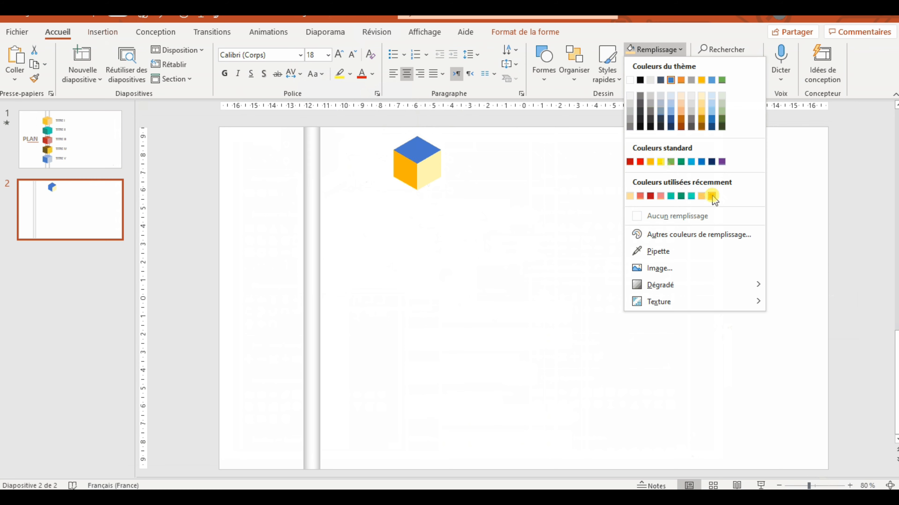
left_click(710, 196)
left_click(415, 146)
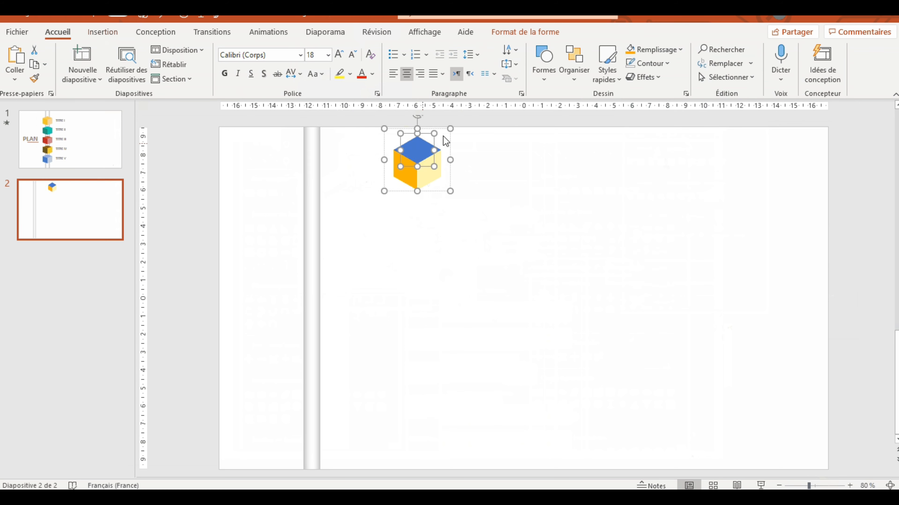
left_click(664, 51)
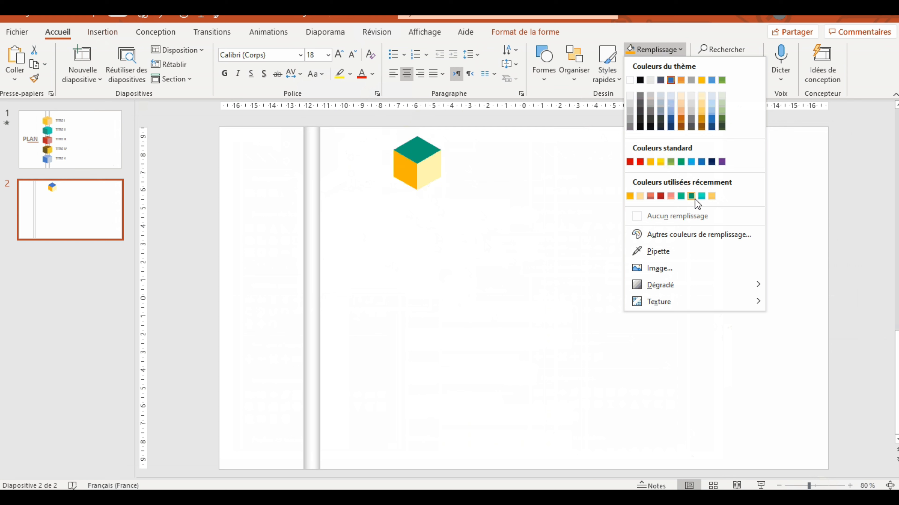
left_click(711, 196)
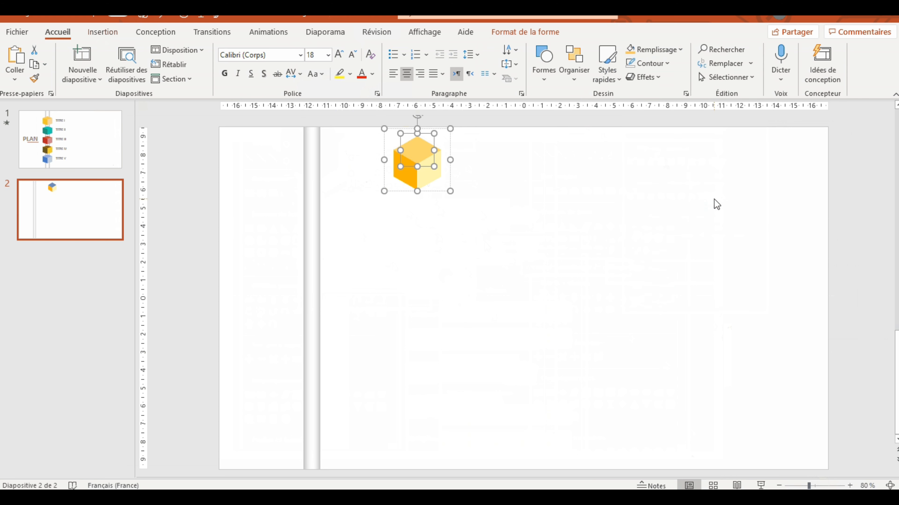
left_click(441, 191)
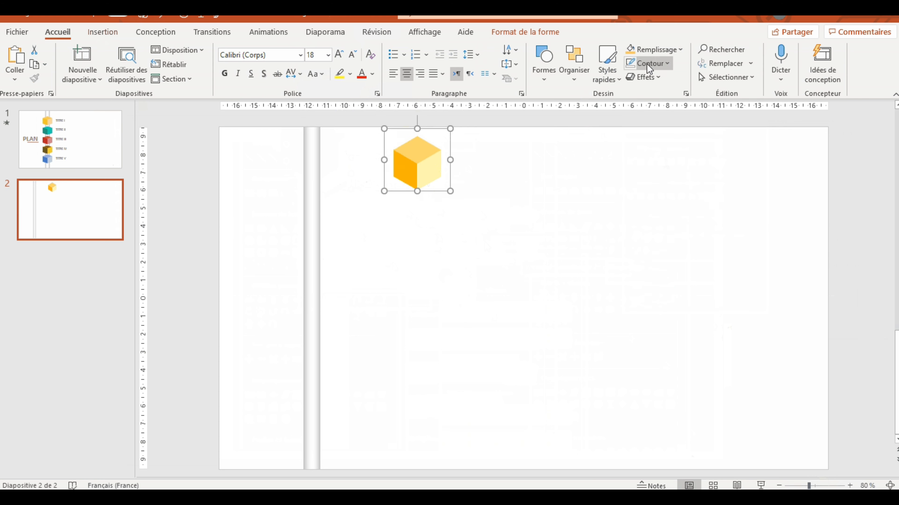
left_click(546, 38)
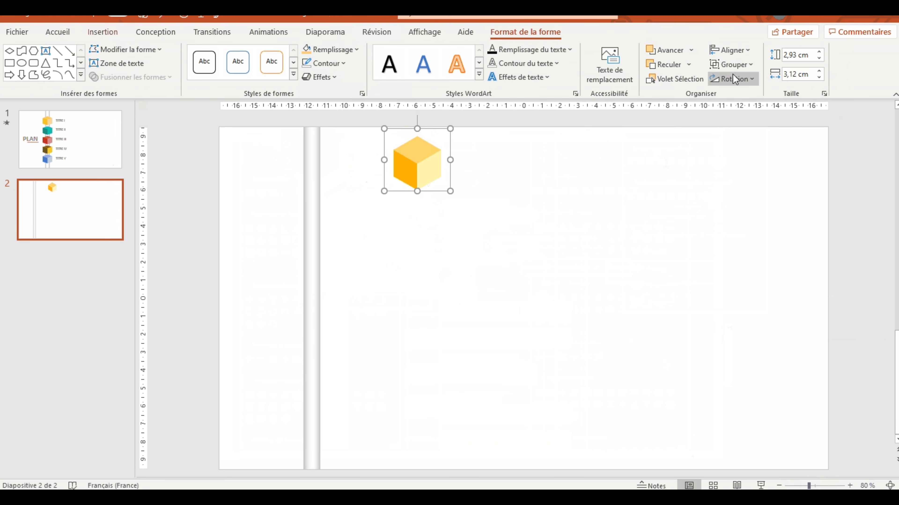
left_click(733, 64)
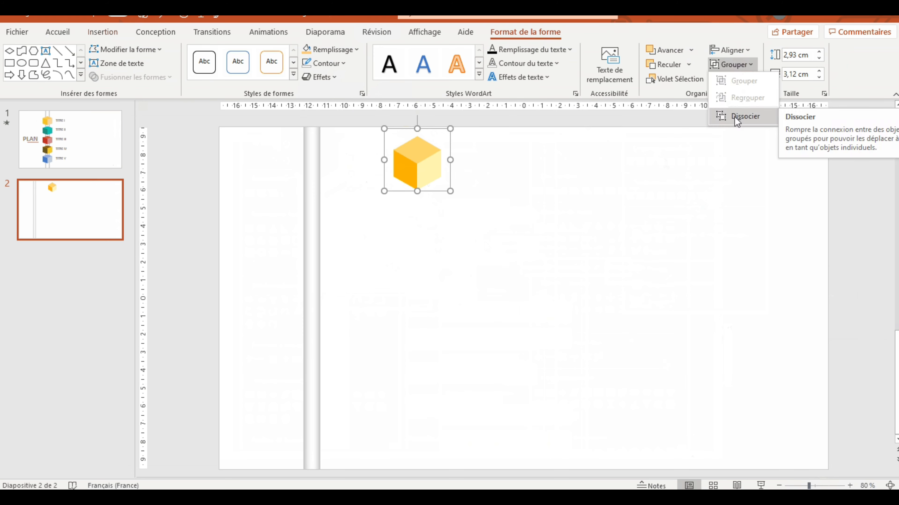
left_click(732, 66)
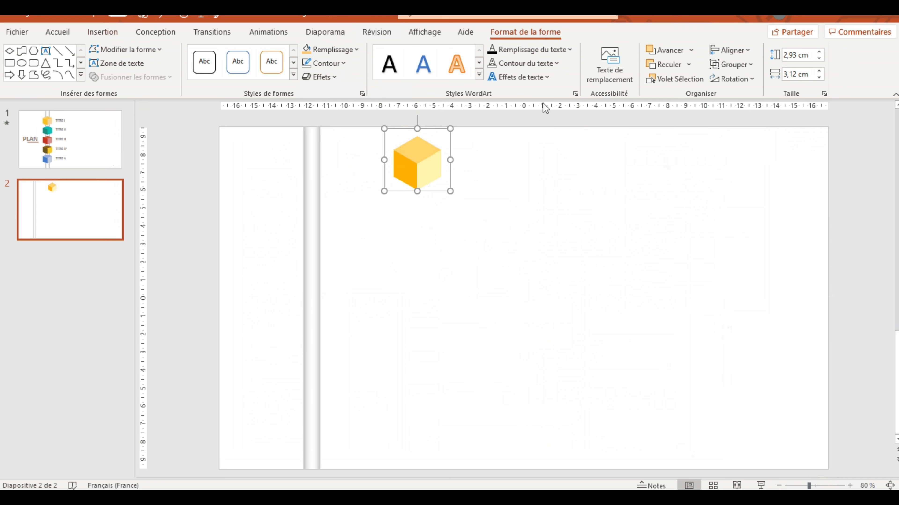
Move the yellow cube onto the upper part of the vertical gradient bar, centred on it
left_click(430, 192)
left_click_drag(430, 192, 321, 209)
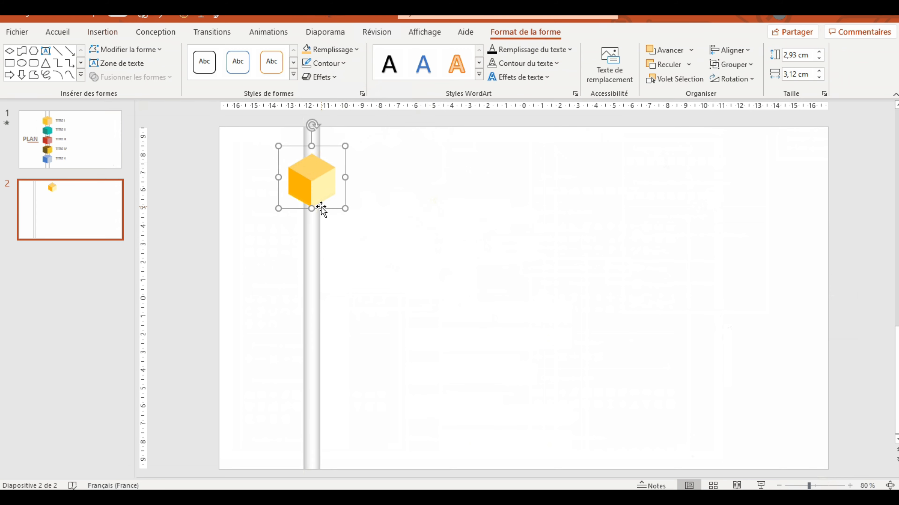
left_click(437, 234)
Duplicate the yellow cube four times and stack the copies at even spacing below it along the vertical bar
left_click(308, 184)
left_click_drag(326, 212, 324, 262)
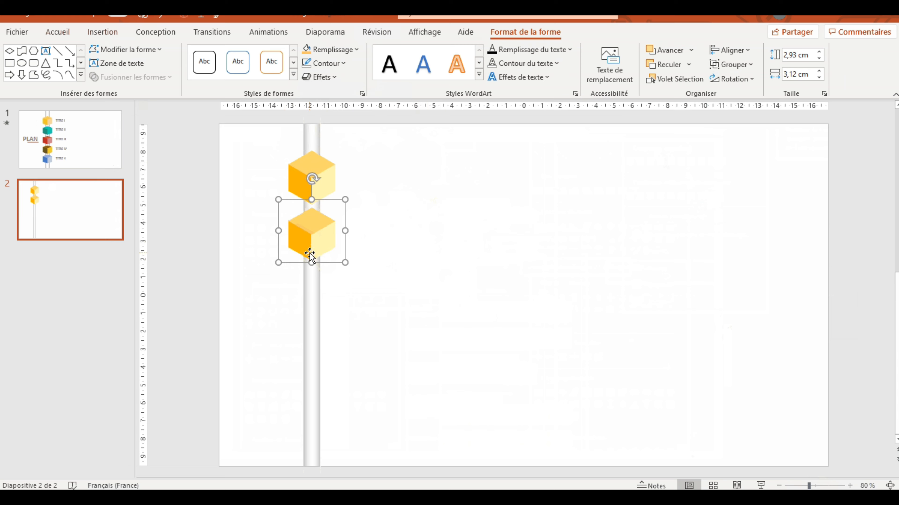
key("ctrl+v")
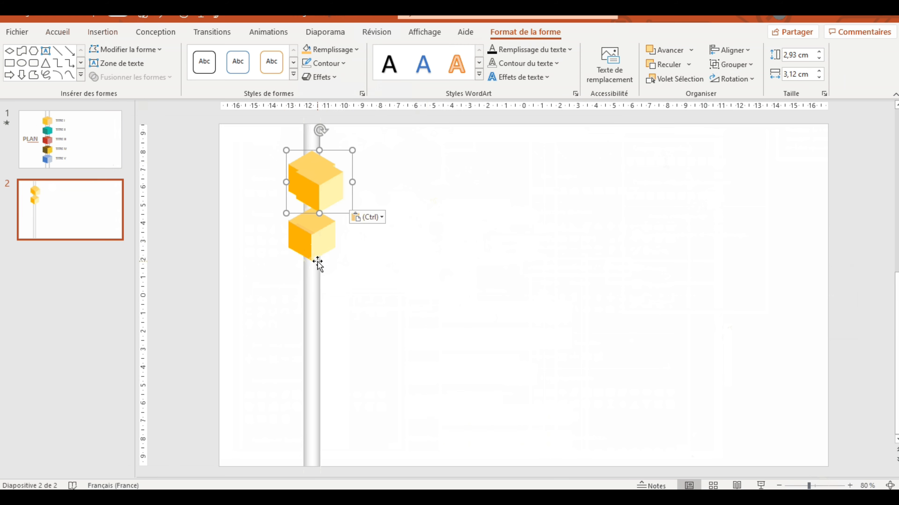
left_click_drag(336, 217, 327, 320)
key("ctrl+v")
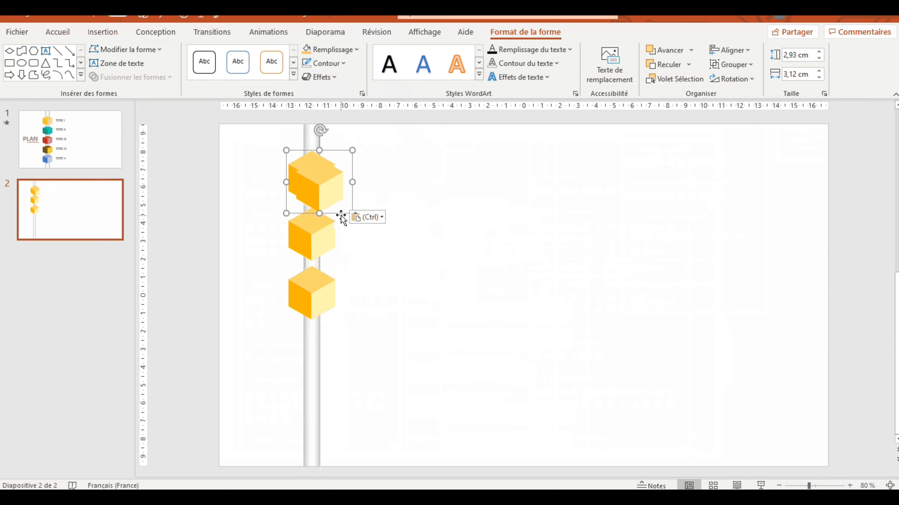
left_click_drag(341, 215, 333, 383)
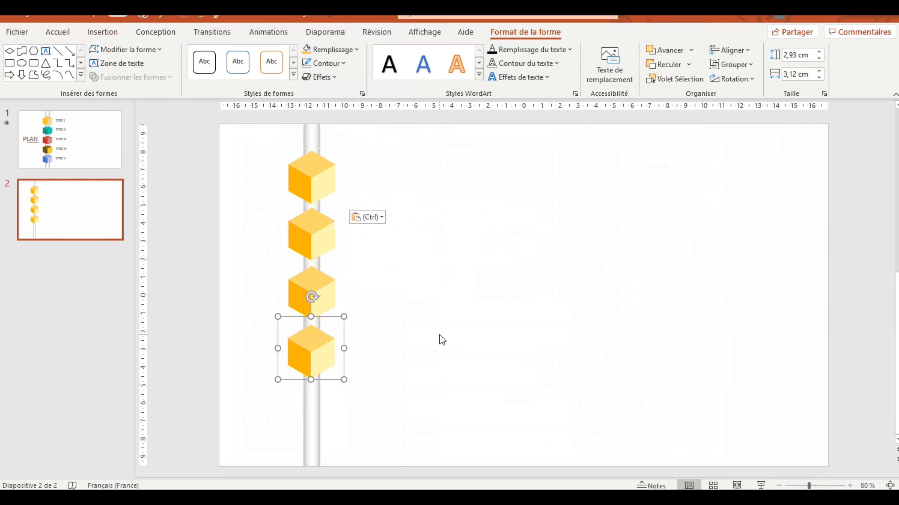
key("ctrl+v")
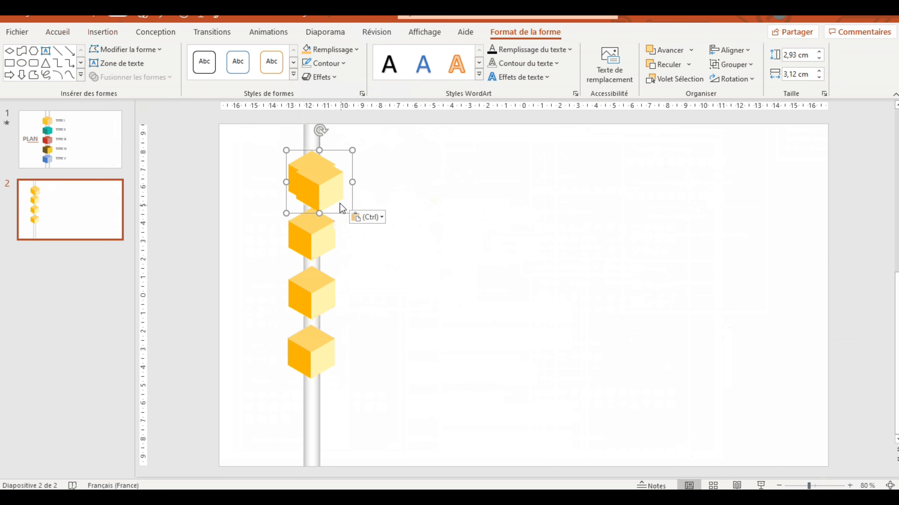
left_click_drag(339, 214, 331, 442)
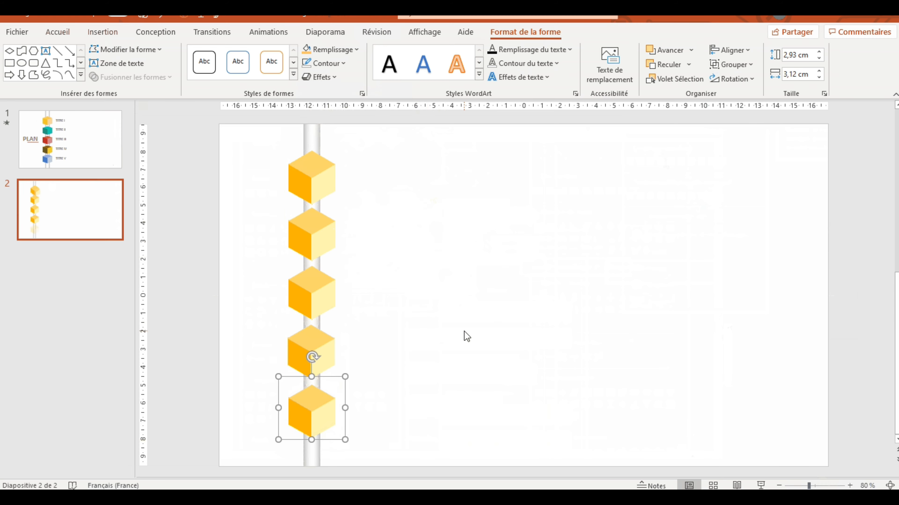
left_click(393, 223)
Fill the right face of the second cube from the top with the bright turquoise recently used colour
left_click(317, 243)
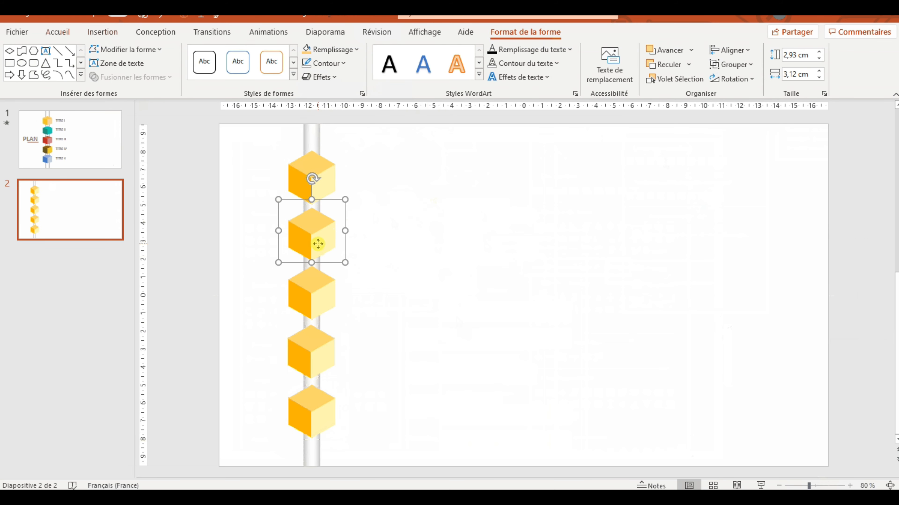
left_click(317, 242)
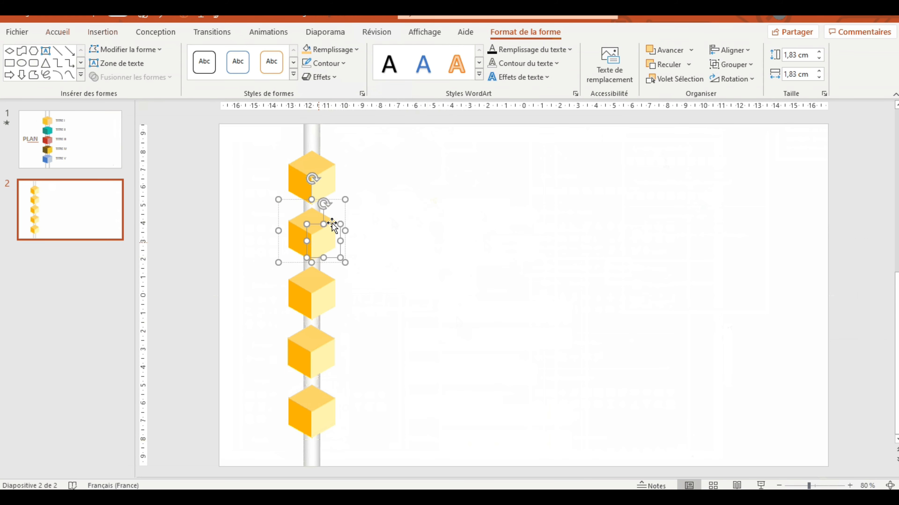
left_click(344, 57)
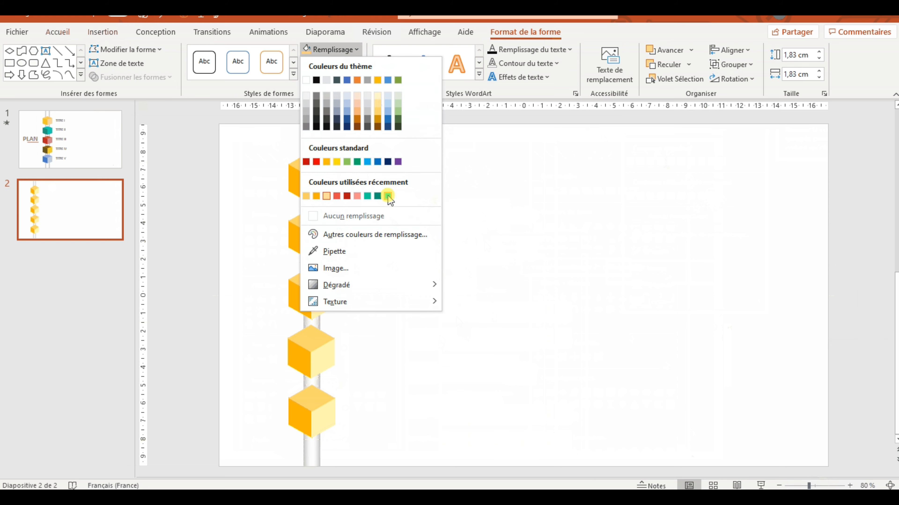
left_click(388, 196)
Fill the second cube's left face with dark green and its top face with medium teal from the recently used colours
left_click(296, 240)
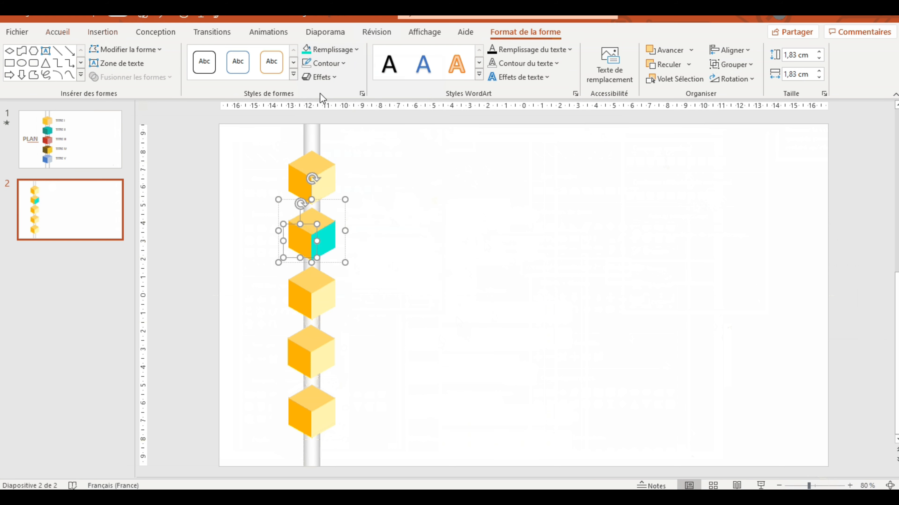
left_click(335, 55)
left_click(388, 197)
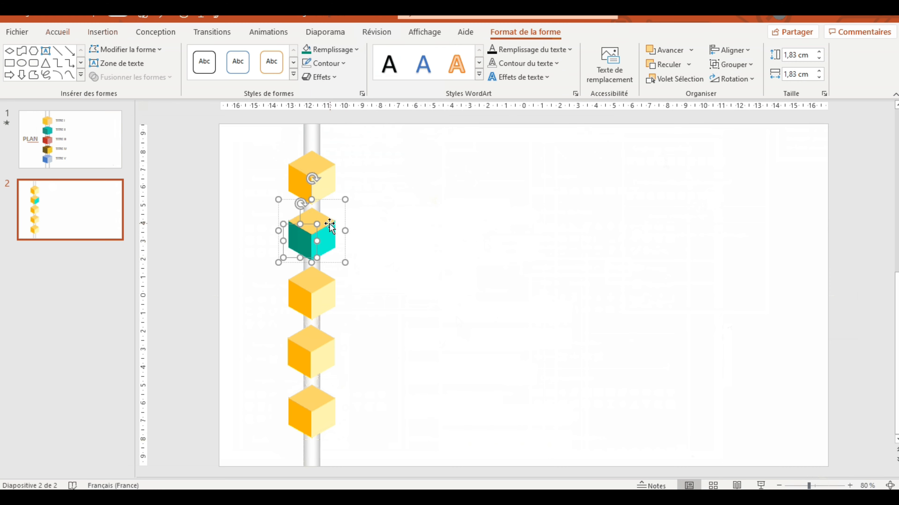
left_click(318, 217)
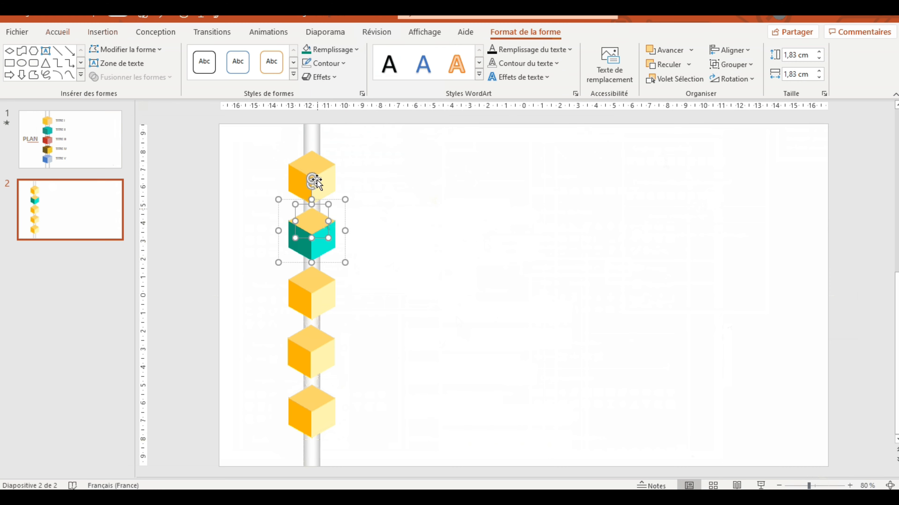
left_click(339, 53)
left_click(388, 196)
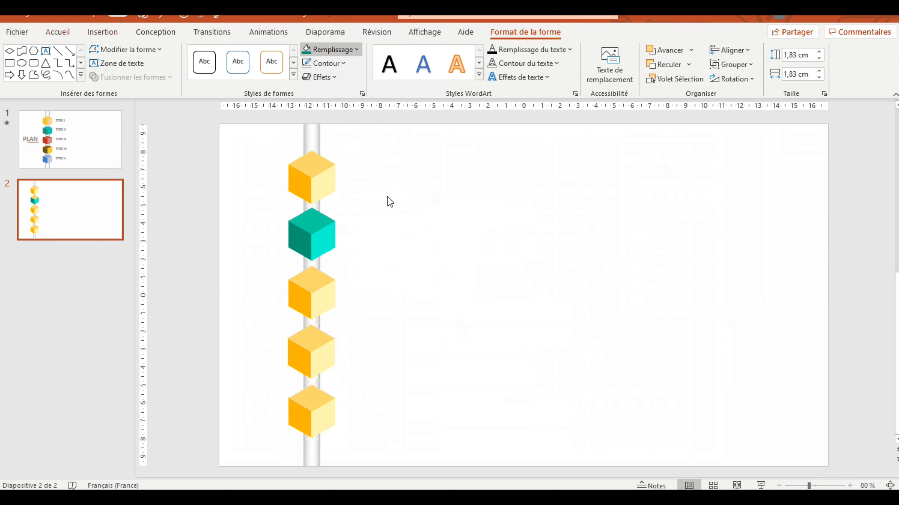
left_click(397, 261)
Fill the right face of the third cube from the top with the light salmon pink recently used colour
left_click(323, 297)
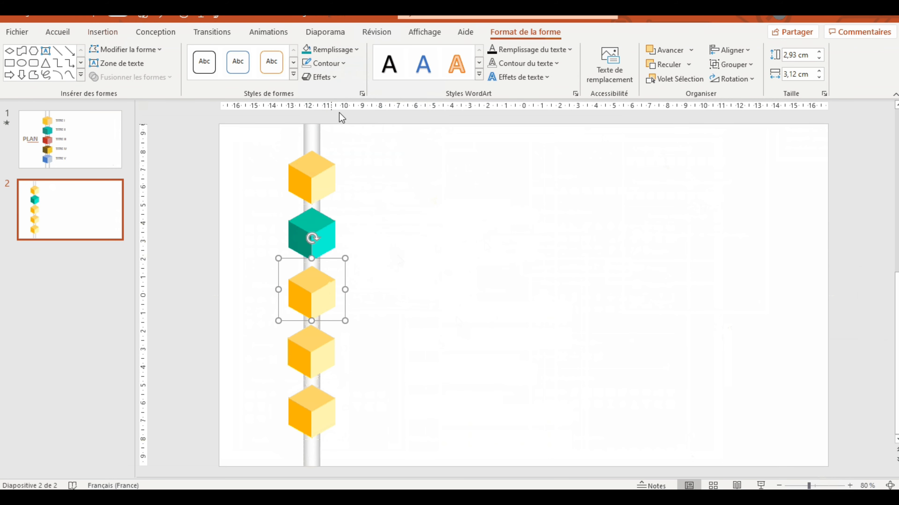
left_click(339, 51)
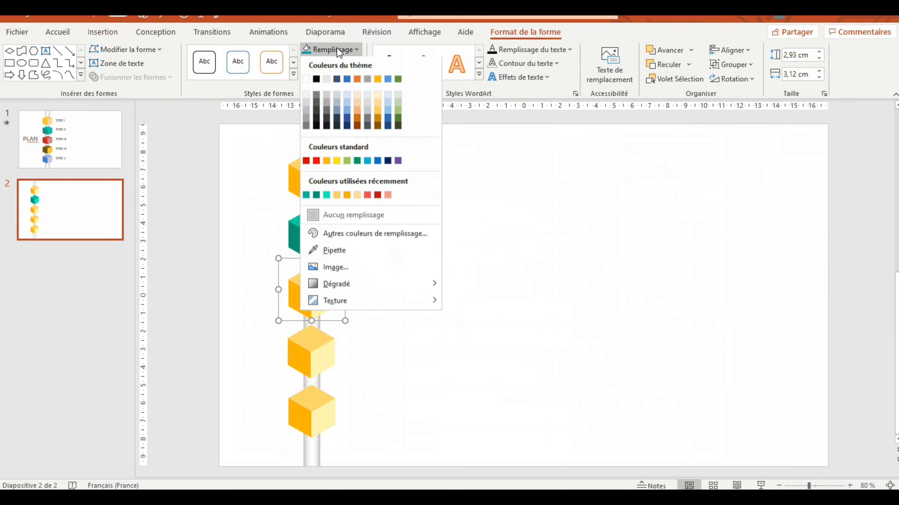
left_click(388, 197)
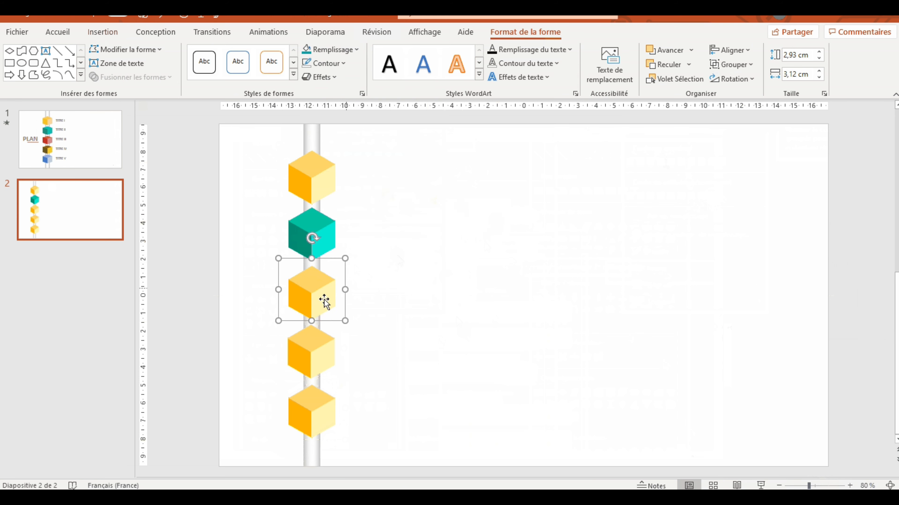
left_click(317, 303)
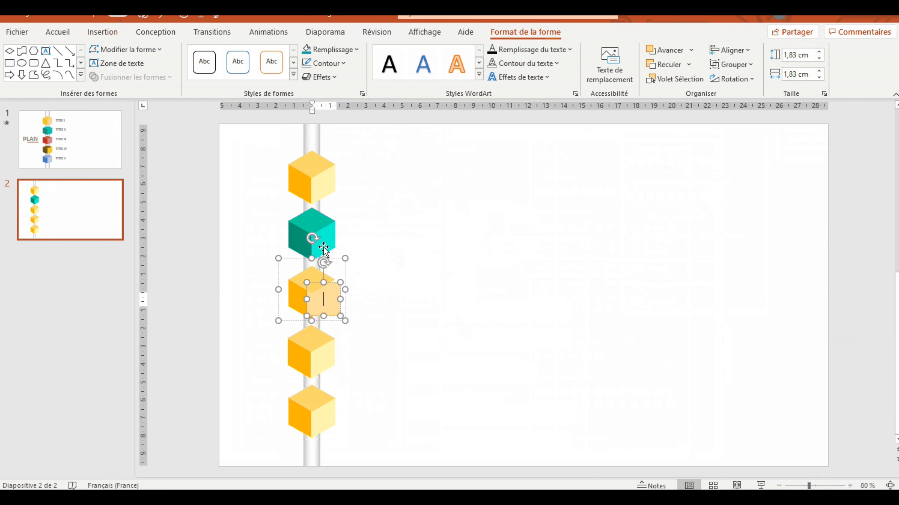
left_click(339, 50)
left_click(389, 196)
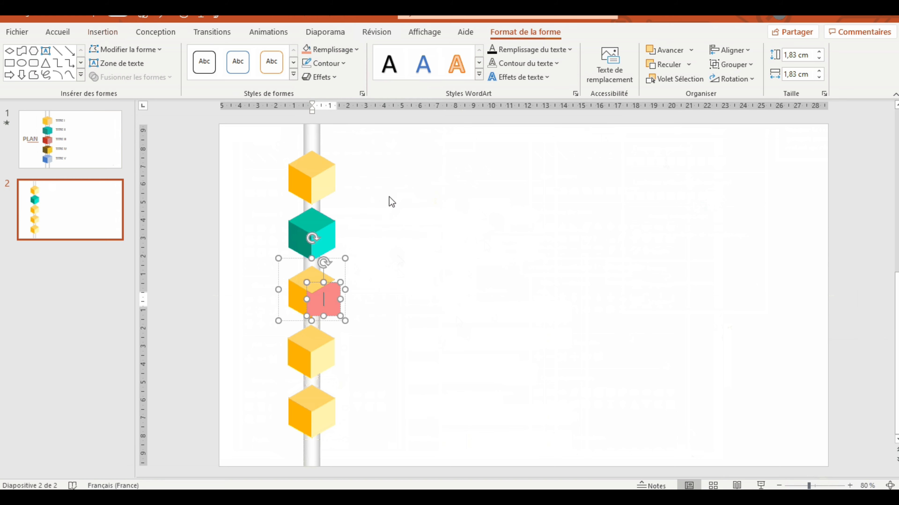
Fill the left face of the third cube with the dark red recently used colour
left_click(293, 297)
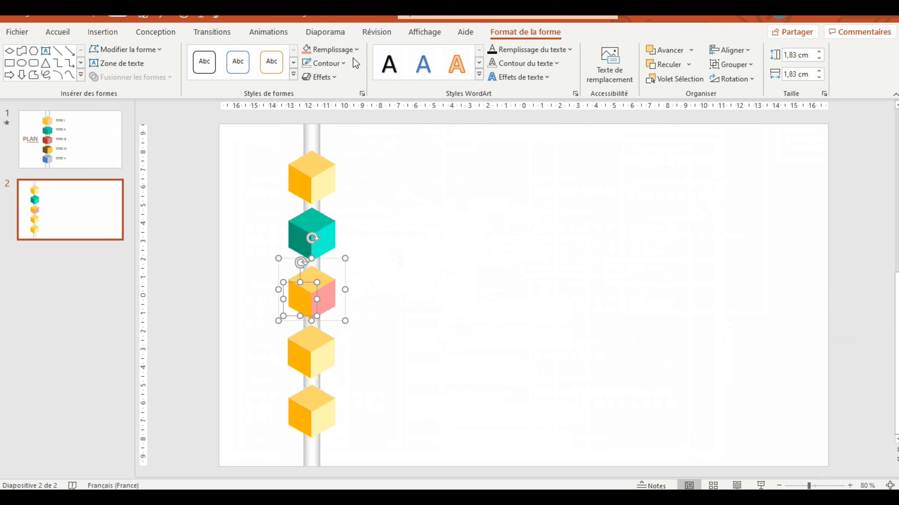
left_click(333, 50)
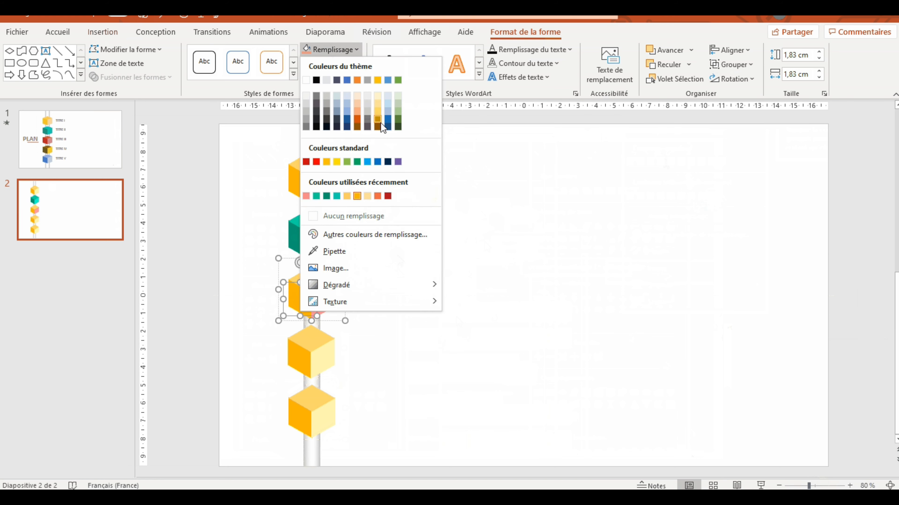
left_click(388, 196)
left_click(332, 50)
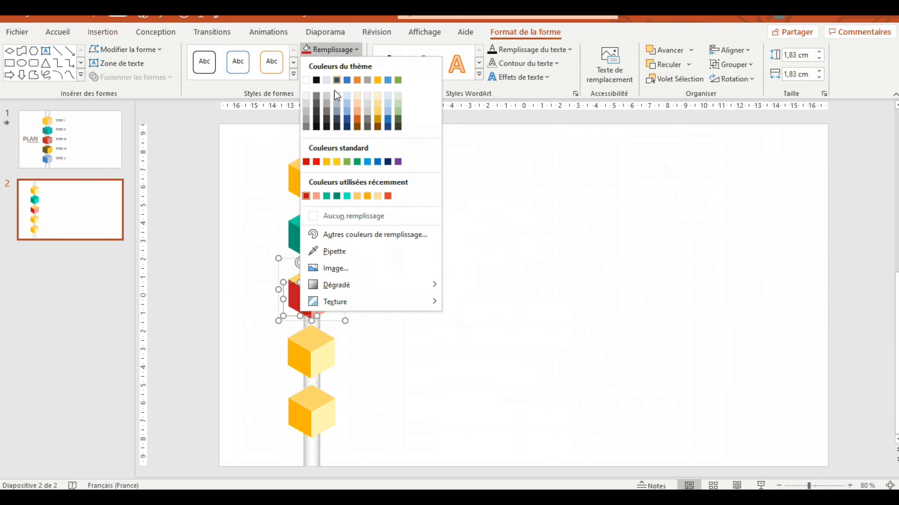
left_click(390, 195)
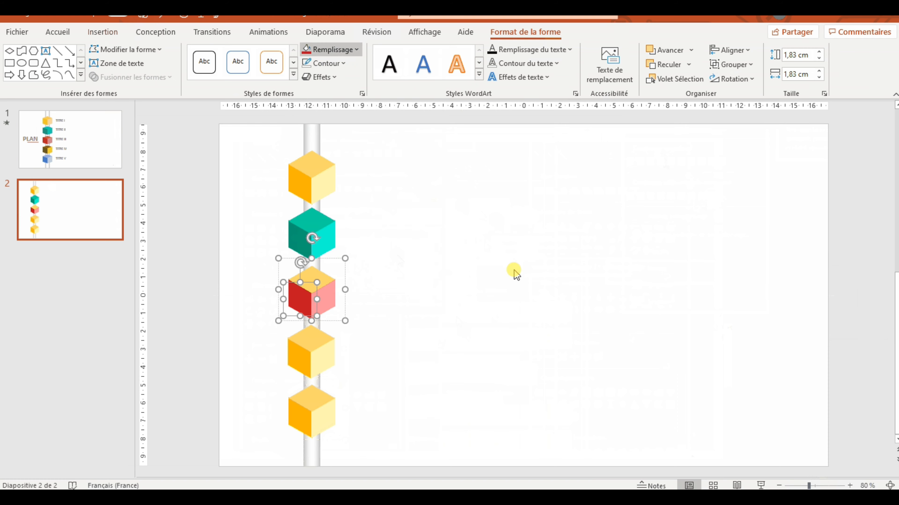
Fill the top face of the third cube with the coral red recently used colour and deselect the cube
left_click(310, 279)
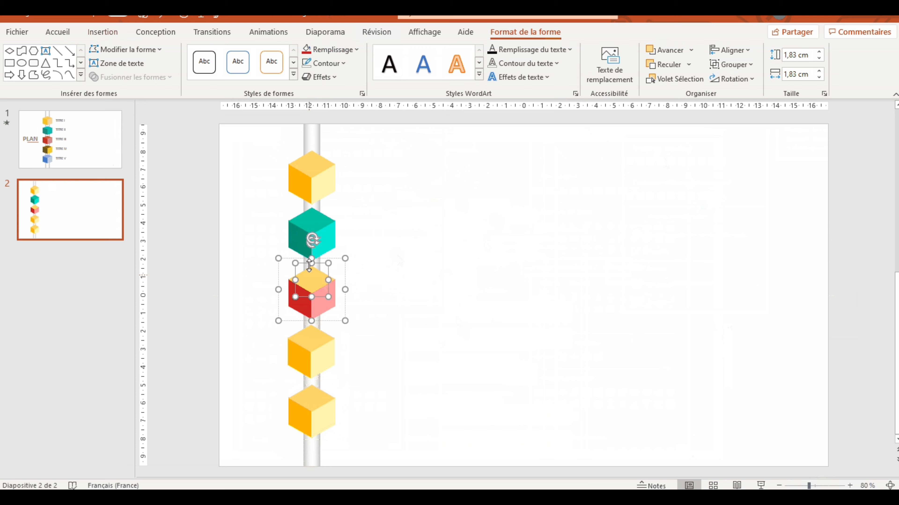
left_click(337, 49)
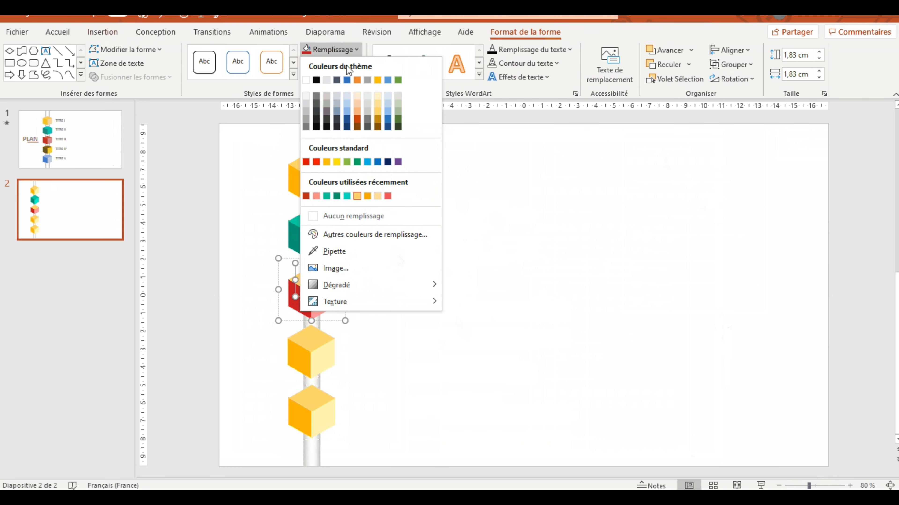
left_click(387, 196)
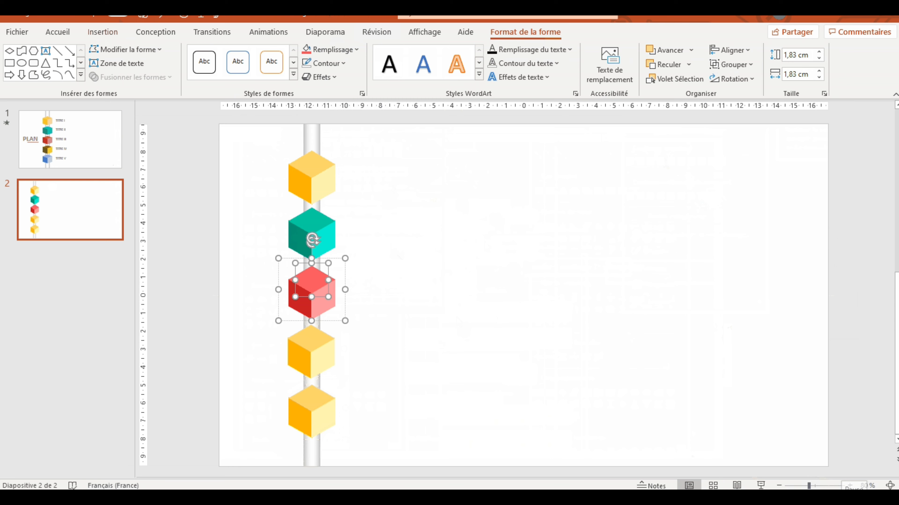
left_click(365, 331)
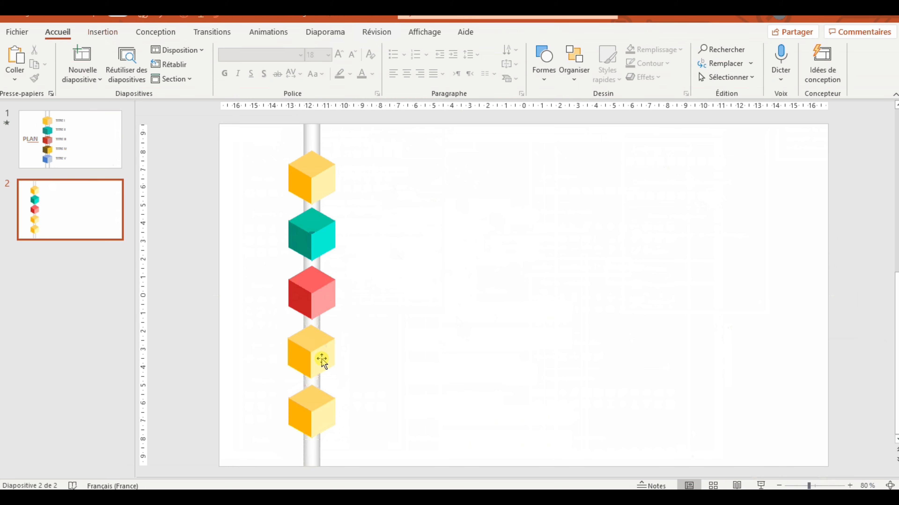